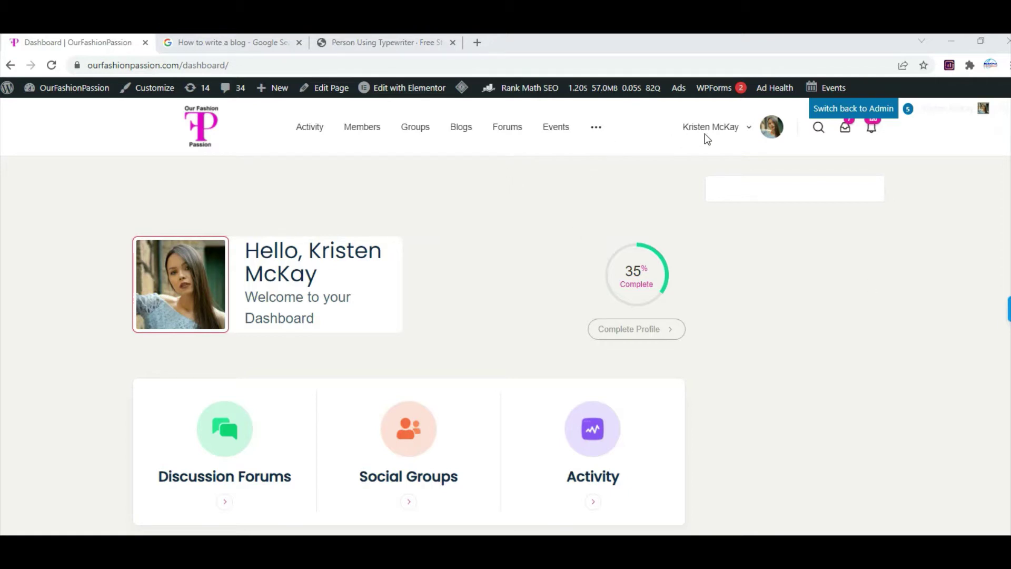
- Go from the account menu to the profile's Blog section and start a new post
left_click(769, 131)
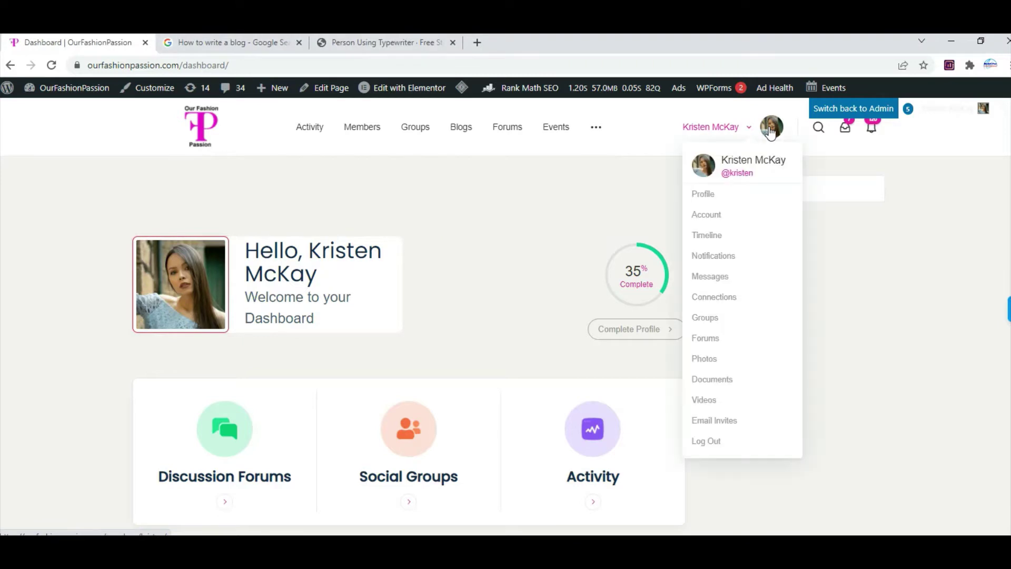
left_click(704, 196)
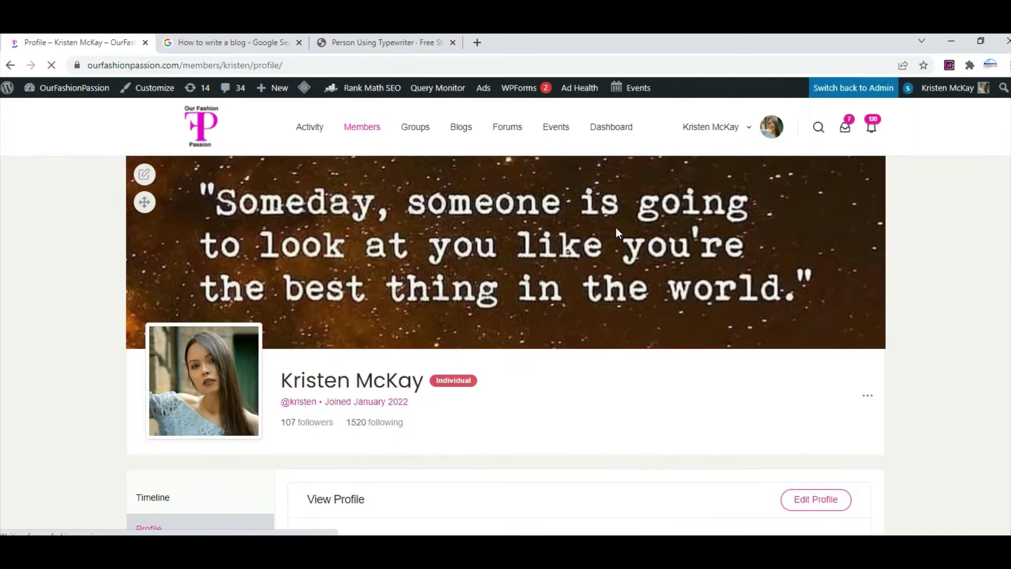
scroll(263, 410, "down", 2)
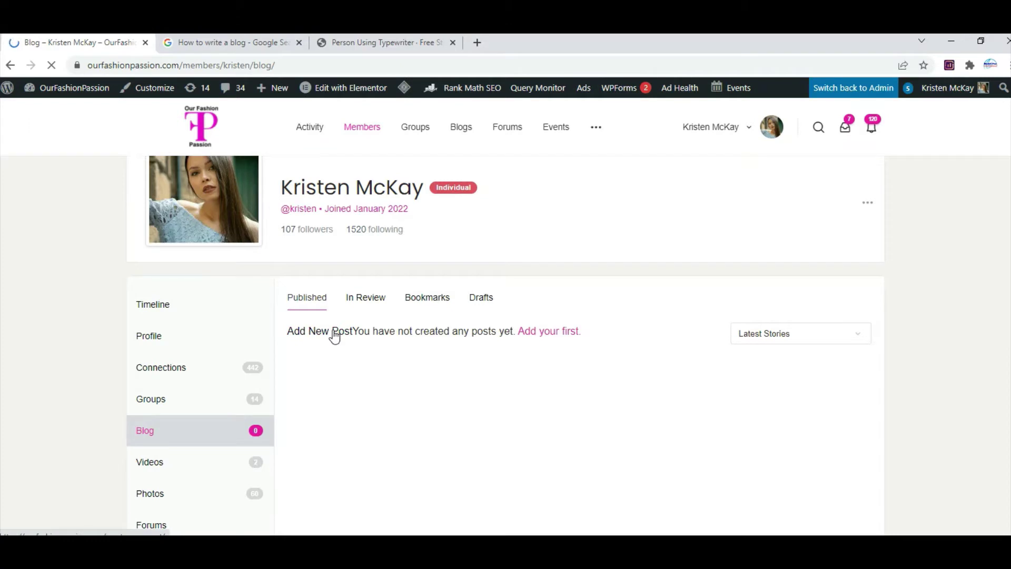
left_click(334, 335)
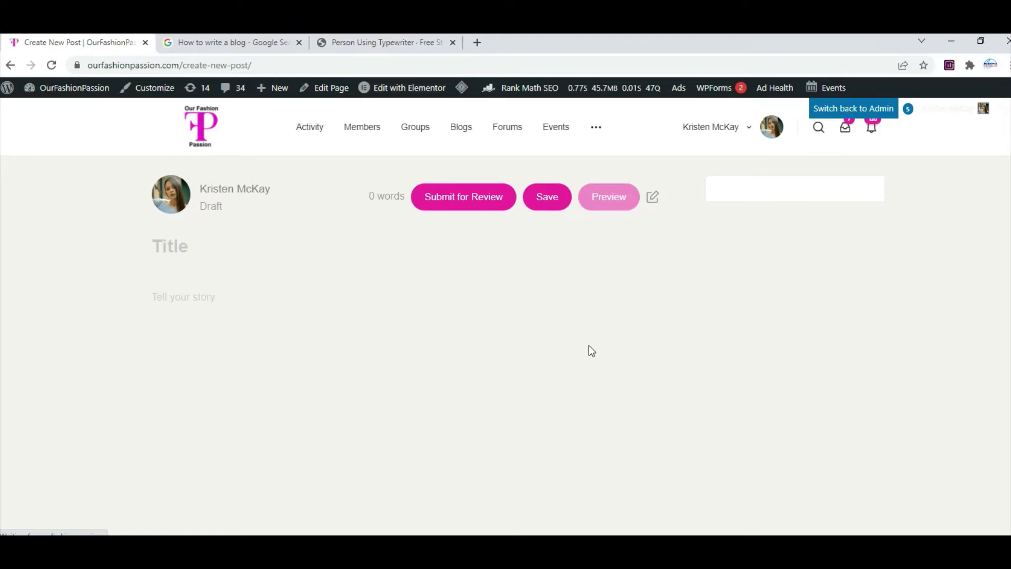
- Look through the post's Categories, Tags and Featured Image settings, then close that panel
left_click(653, 200)
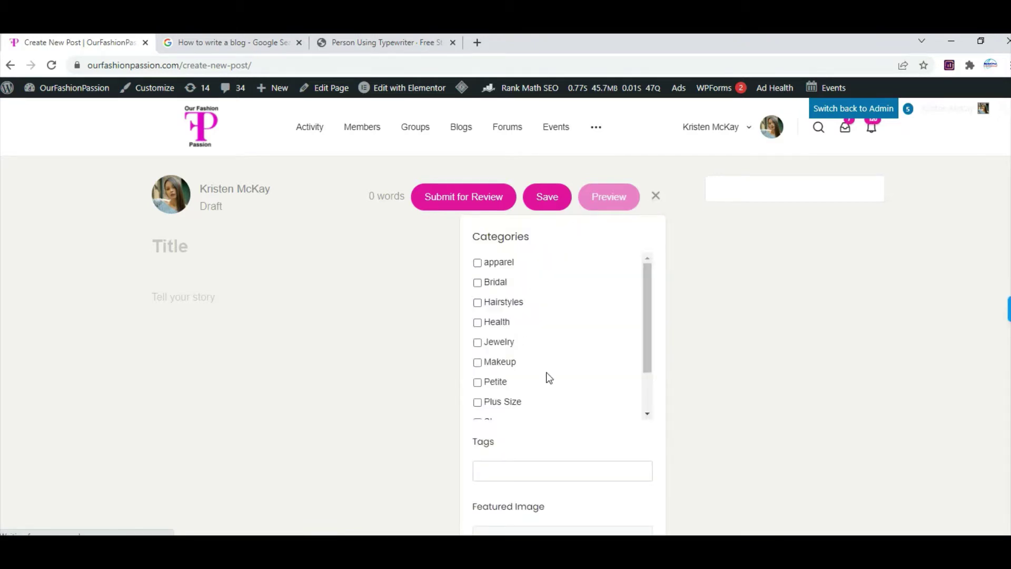
scroll(548, 378, "down", 1)
scroll(583, 471, "down", 3)
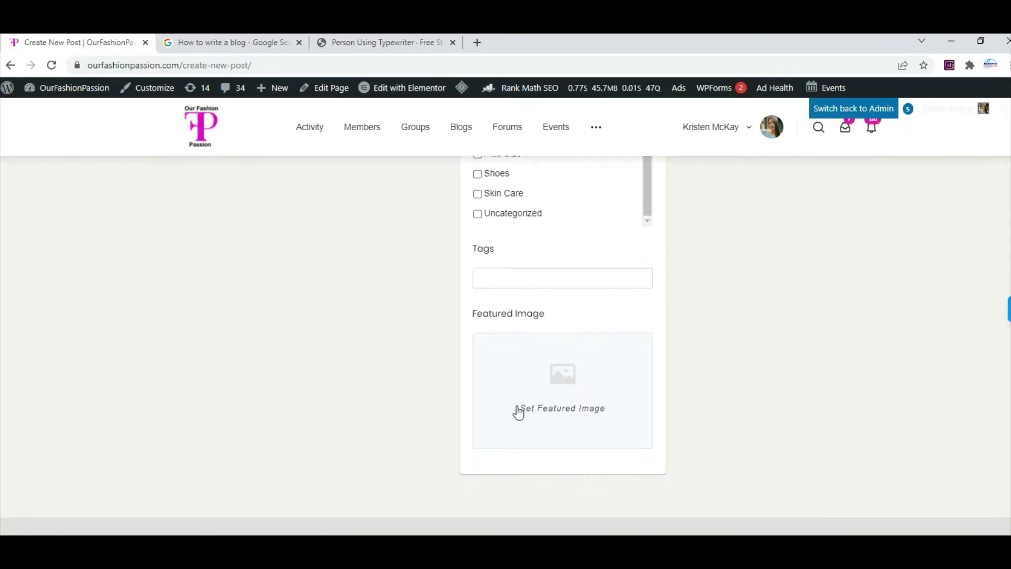
scroll(793, 375, "up", 2)
scroll(924, 360, "up", 2)
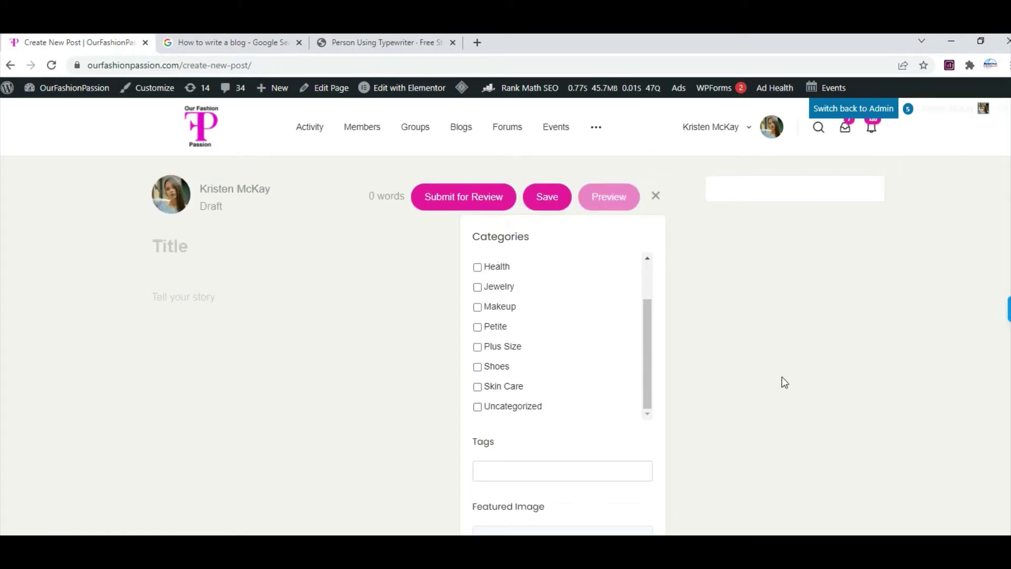
left_click(656, 196)
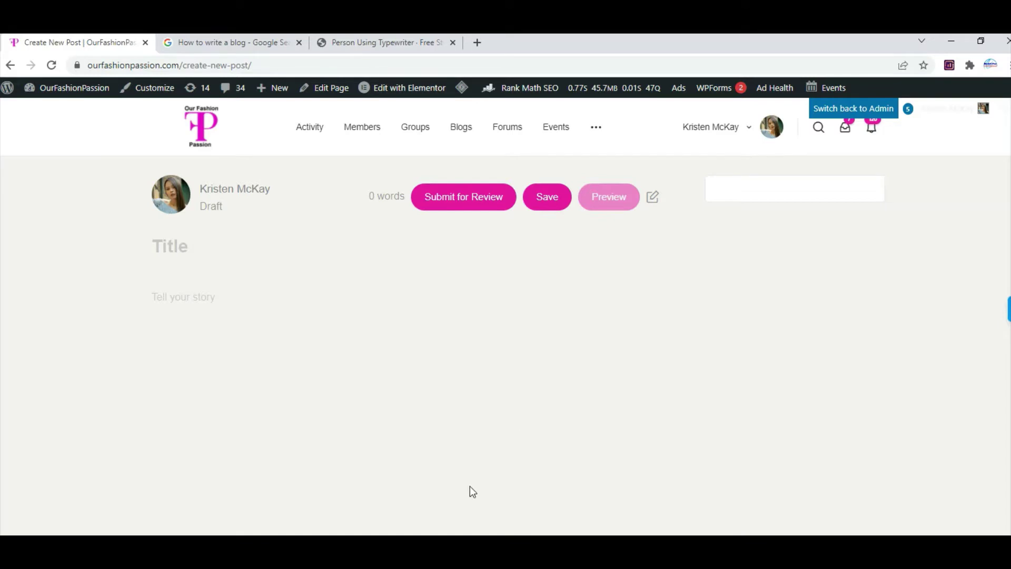
- Copy 'How to Write a Blog 2022' from Word into the post's title field
key("alt+Tab")
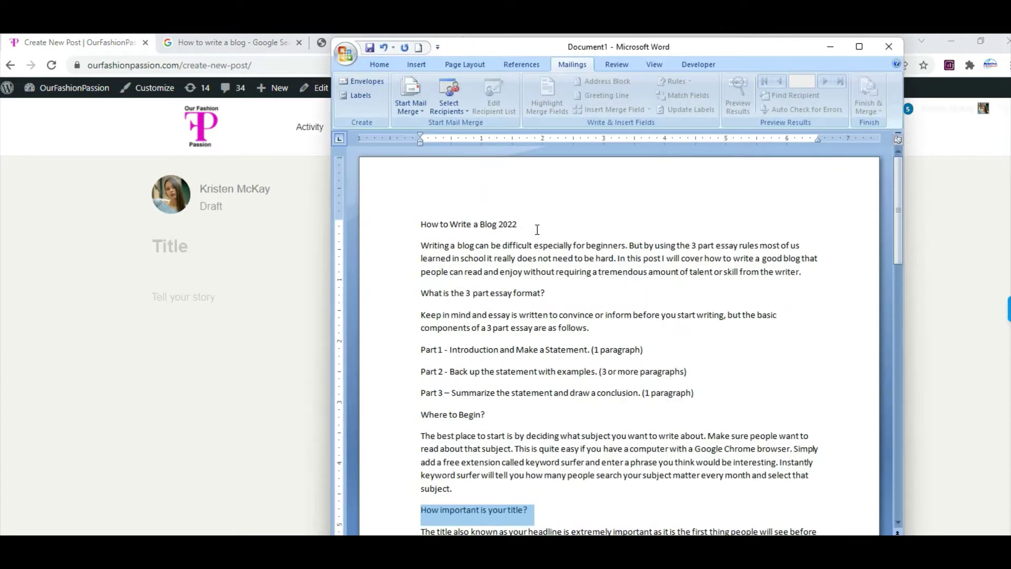
left_click_drag(535, 221, 386, 216)
right_click(484, 227)
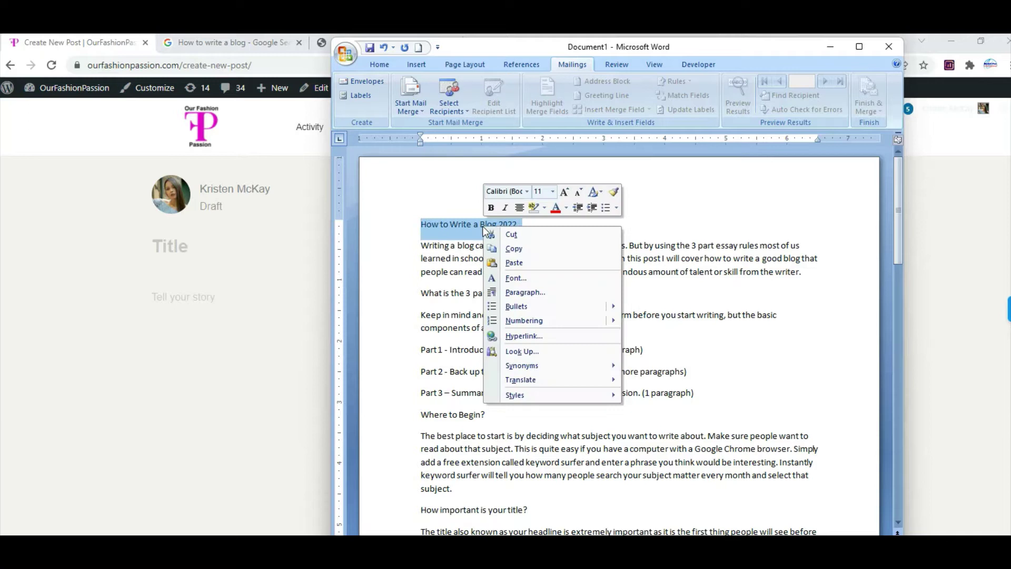
left_click(508, 251)
key("alt+Tab")
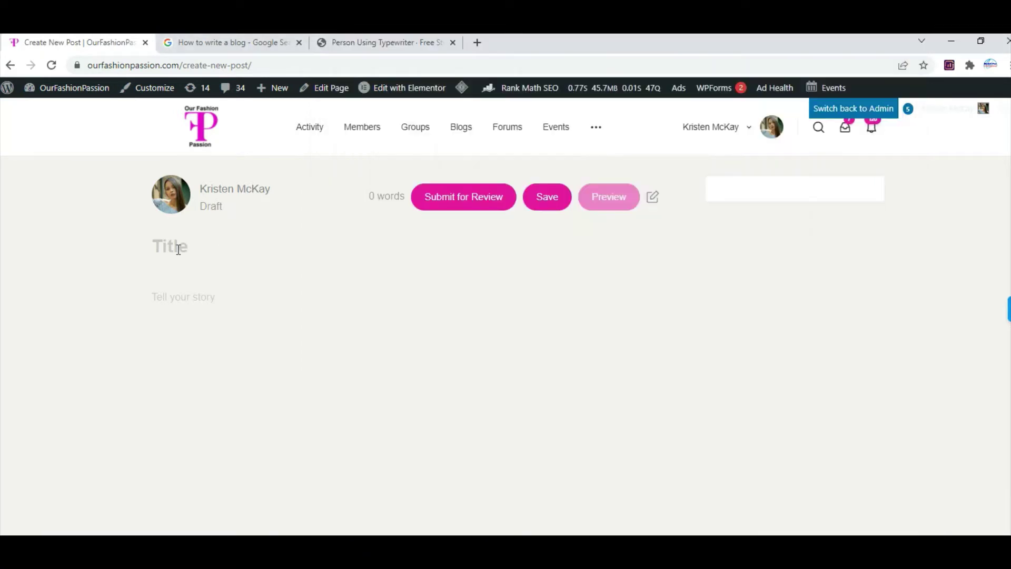
left_click(178, 245)
right_click(179, 245)
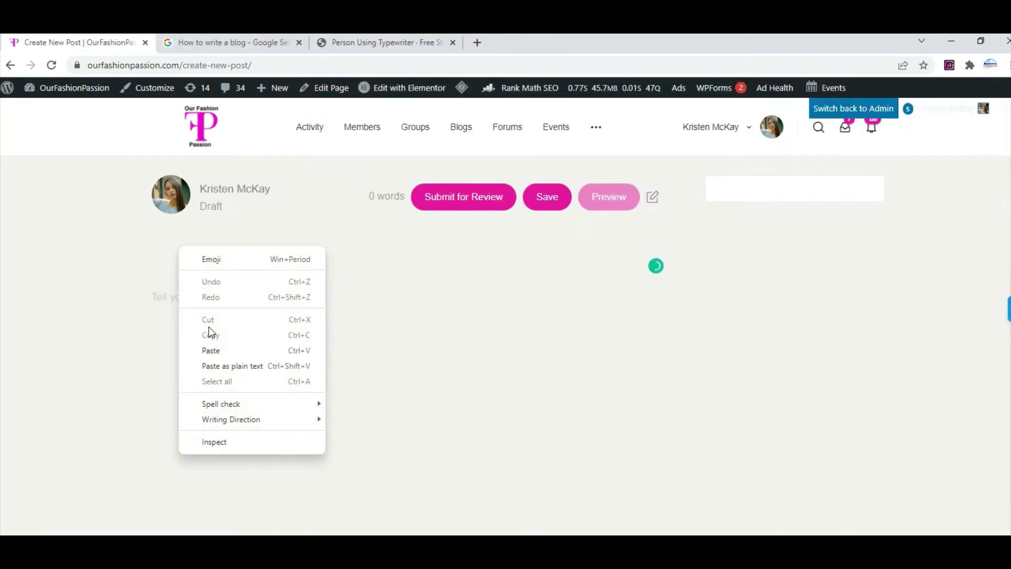
left_click(214, 348)
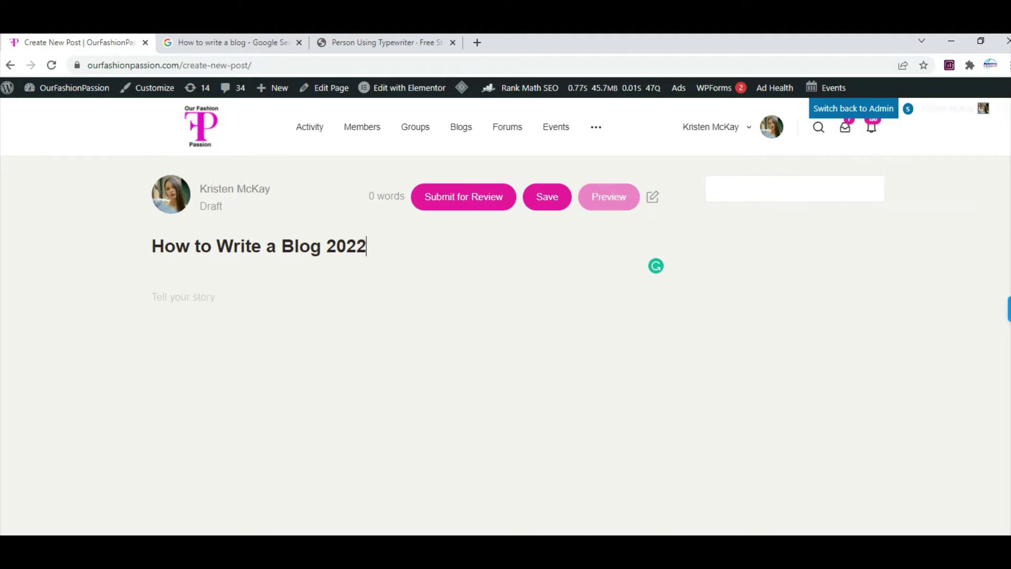
- Copy the first paragraph of the Word draft for the post body
key("alt+Tab")
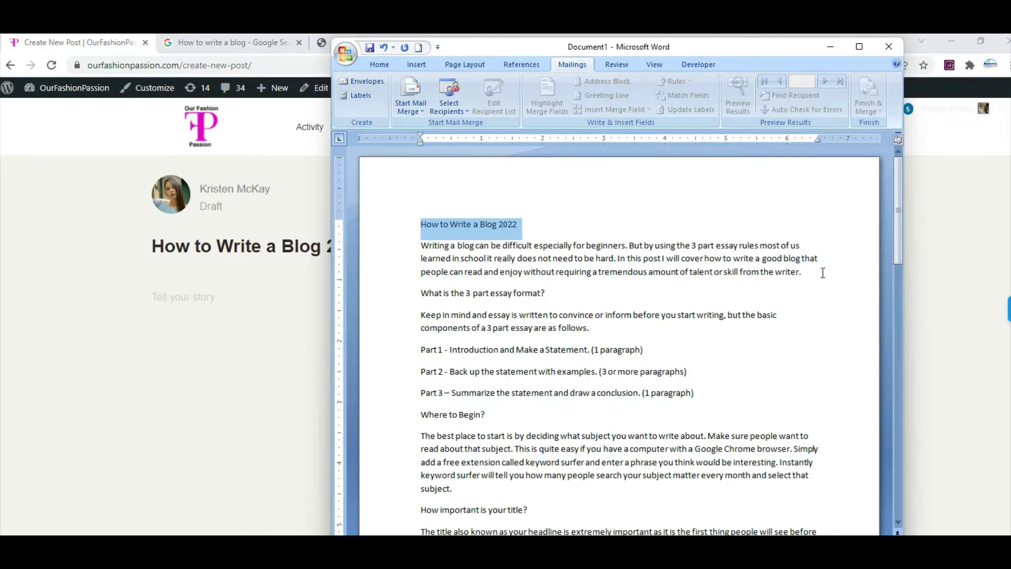
left_click_drag(819, 272, 422, 246)
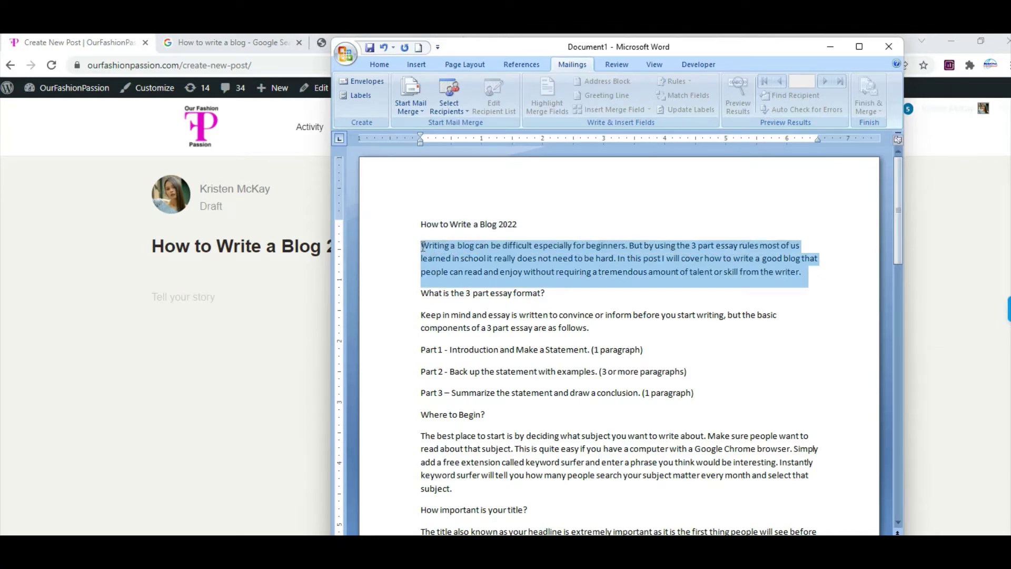
right_click(504, 259)
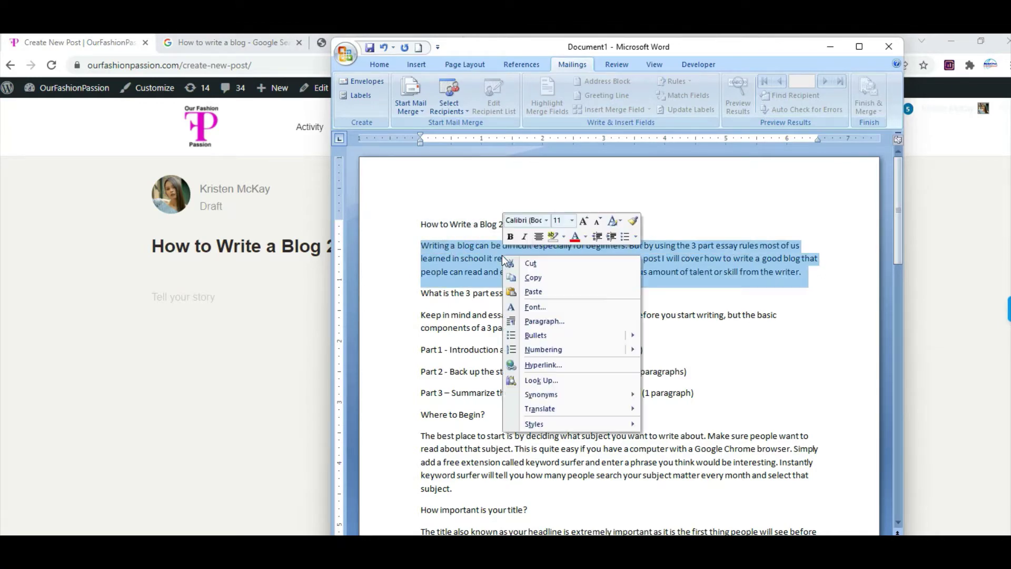
left_click(532, 277)
left_click(186, 292)
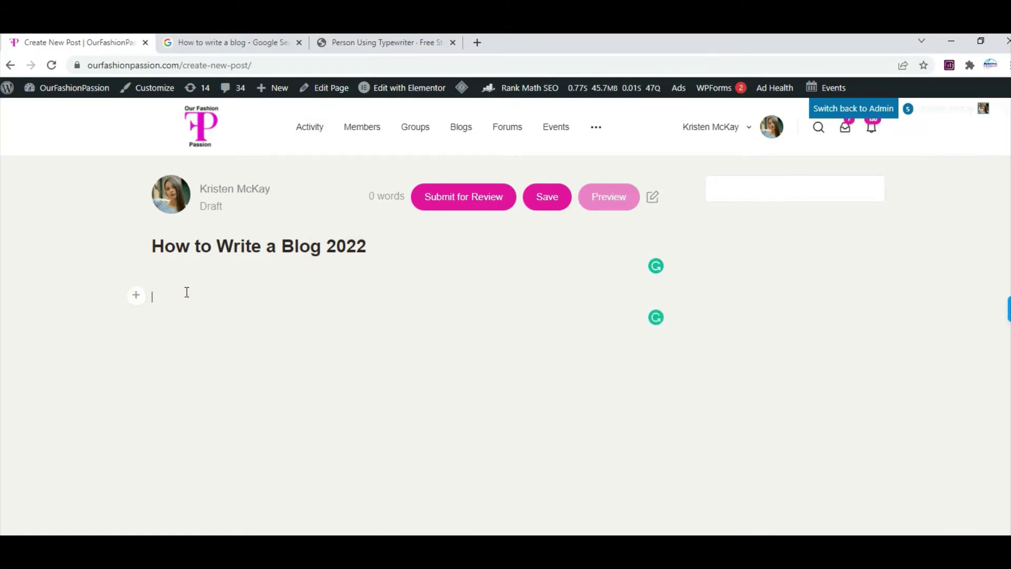
- Paste the opening paragraph into the body and accept Grammarly's commas after 'difficult' and 'post'
right_click(186, 292)
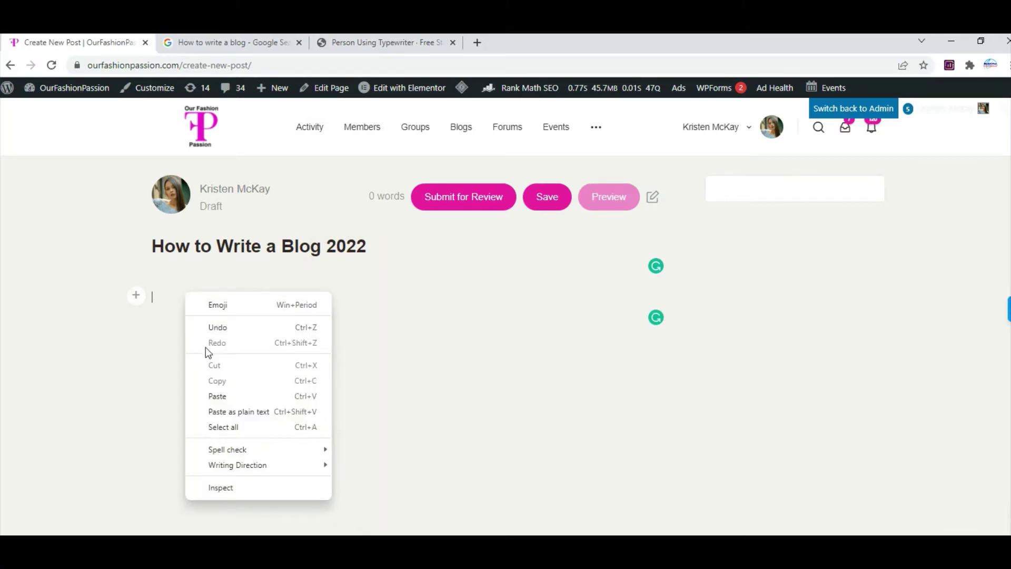
left_click(216, 398)
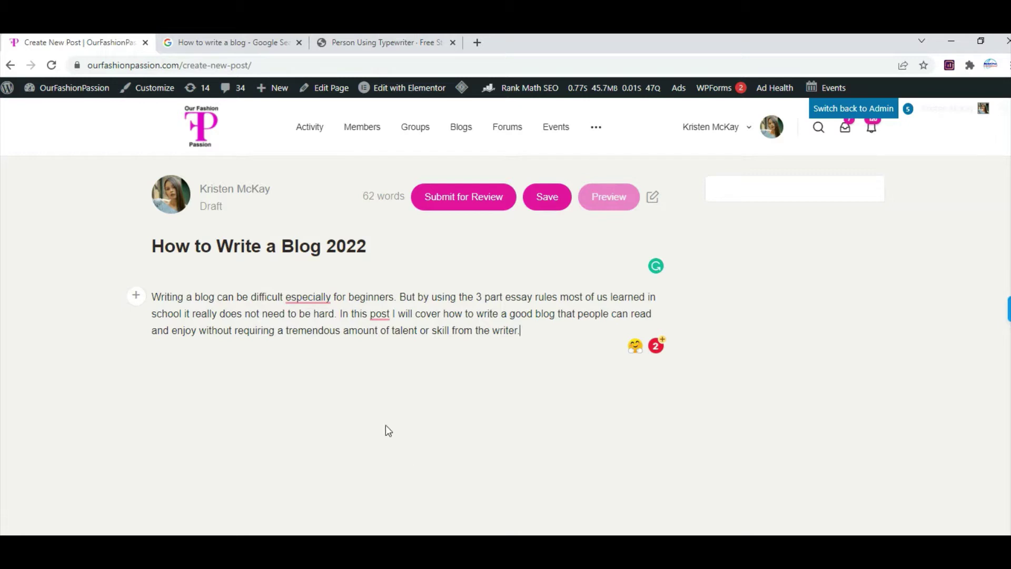
mouse_move(311, 305)
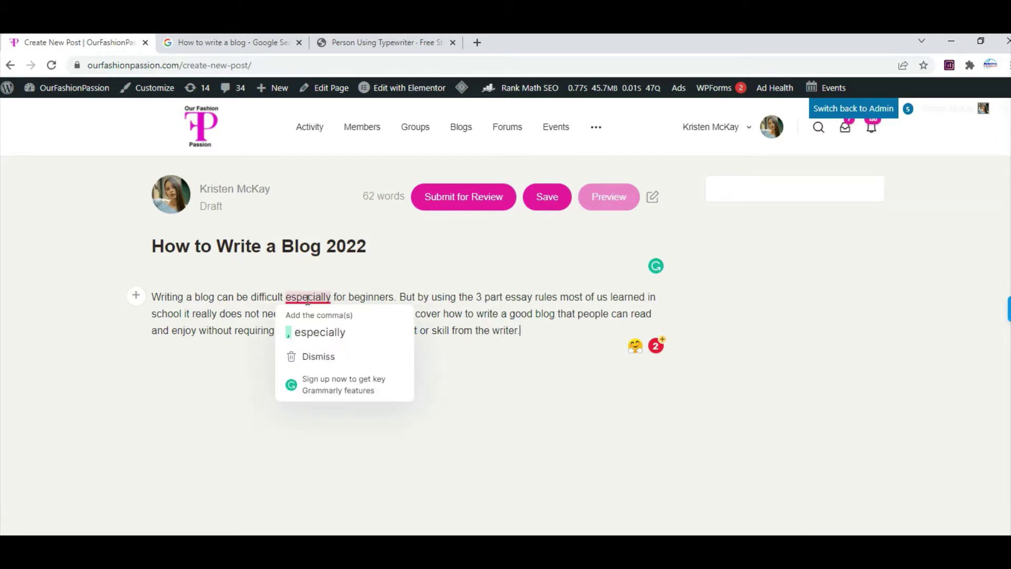
left_click(315, 333)
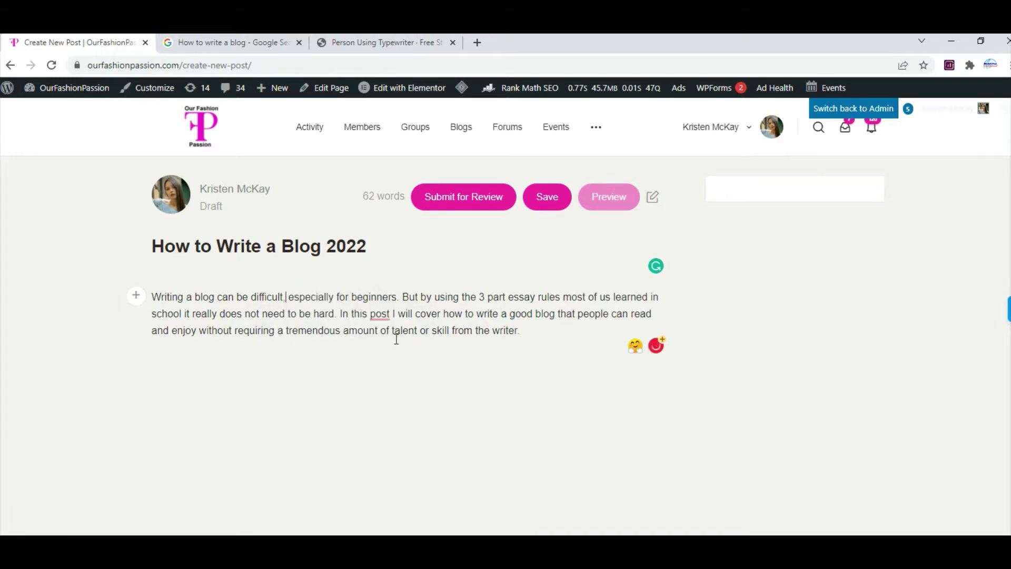
mouse_move(380, 318)
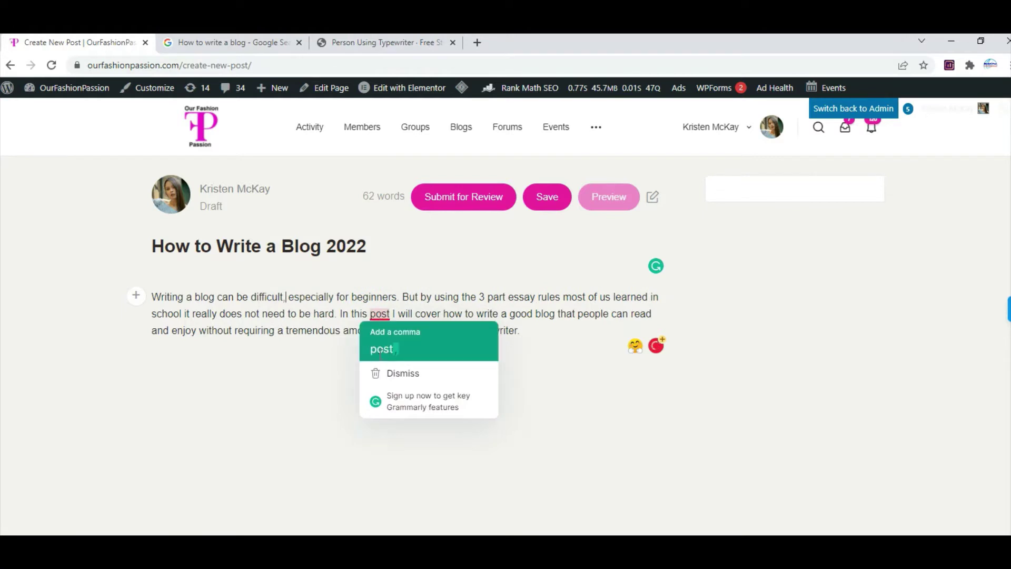
left_click(382, 350)
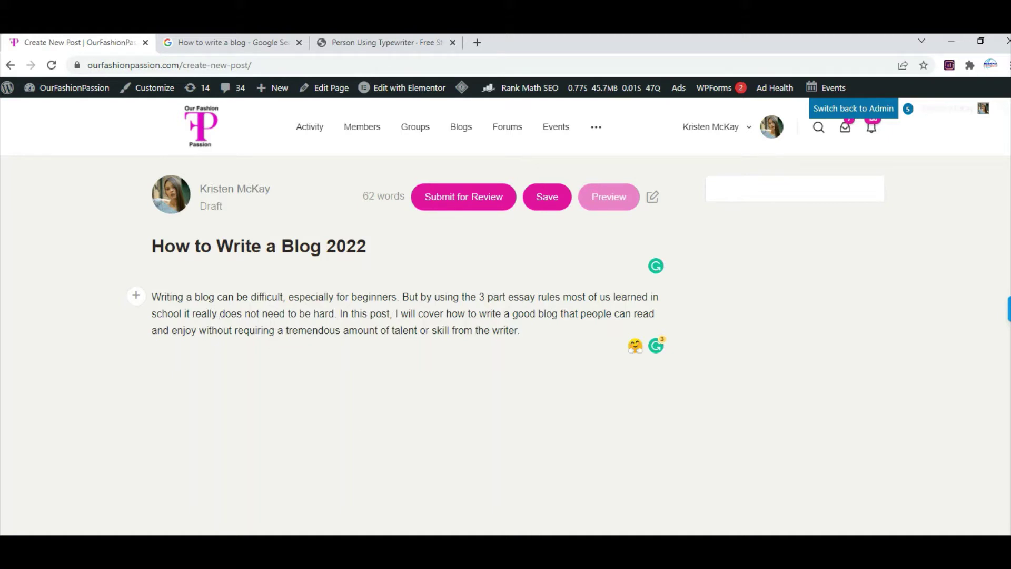
- Copy the heading line from Word and start a new paragraph after the introduction
key("alt+Tab")
left_click_drag(556, 294, 422, 294)
right_click(459, 290)
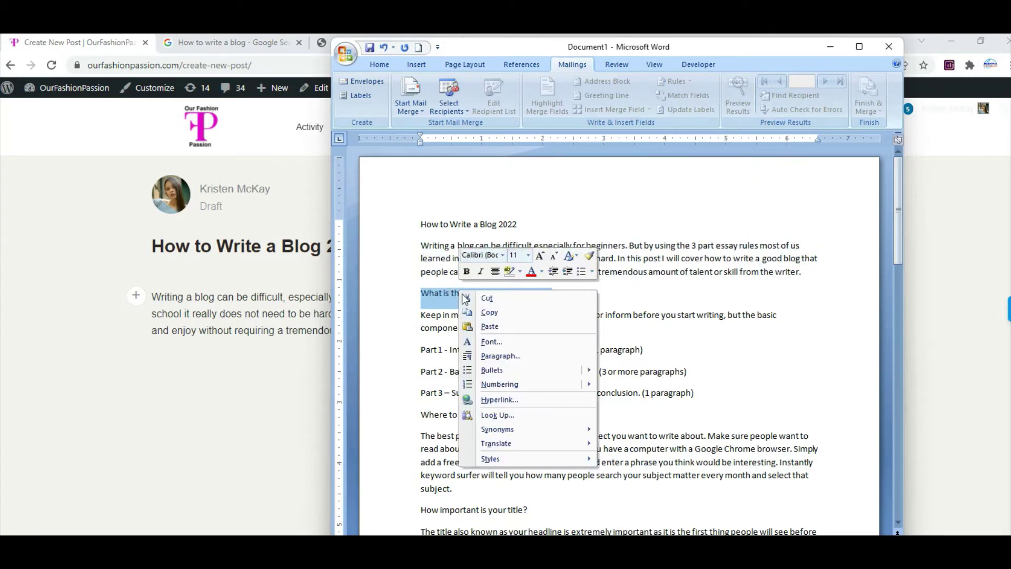
left_click(463, 314)
left_click(167, 367)
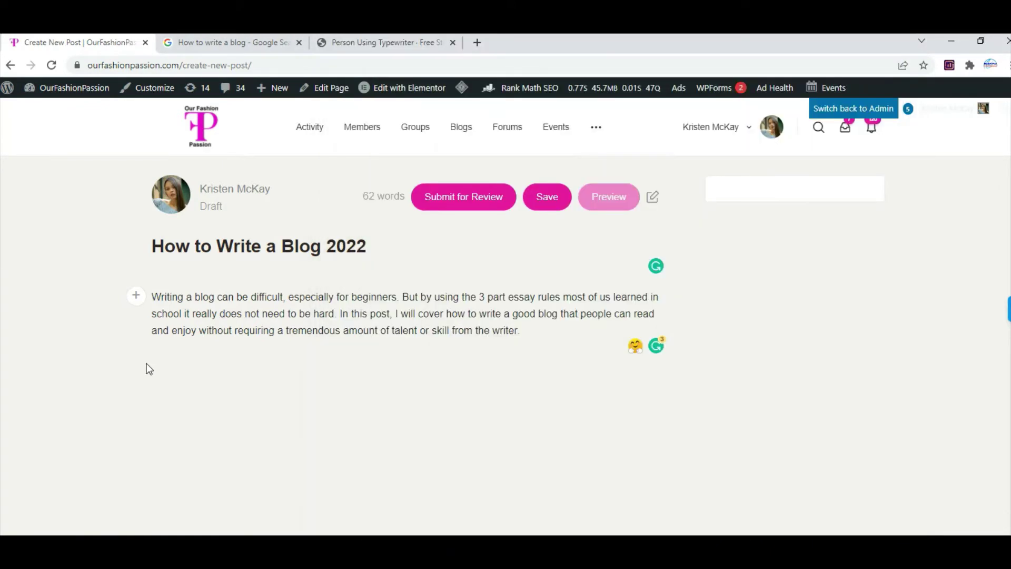
left_click(524, 330)
key("Return")
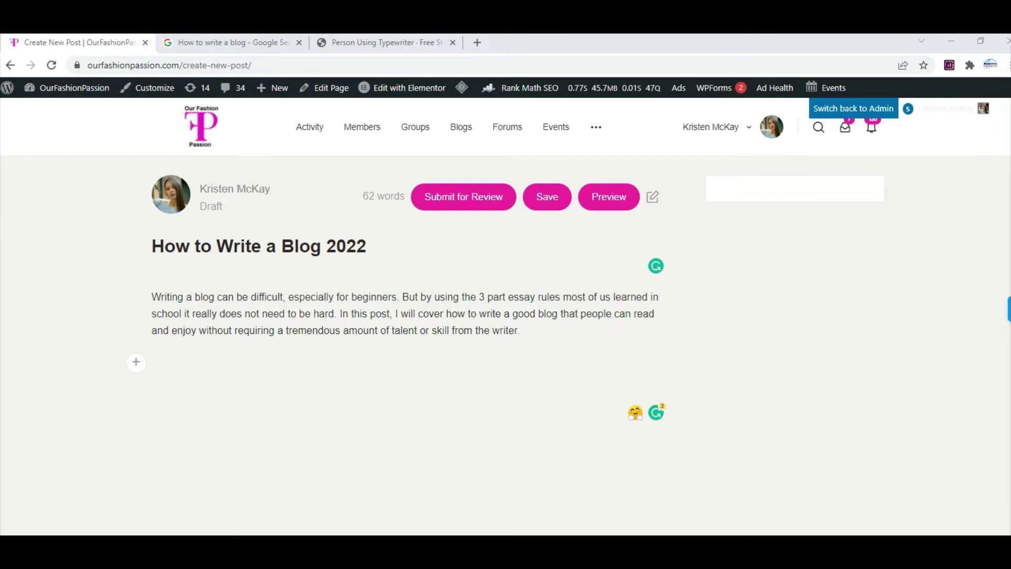
- Paste 'What is the 3 part essay format?' into the new paragraph and add an empty line below
key("alt+Tab")
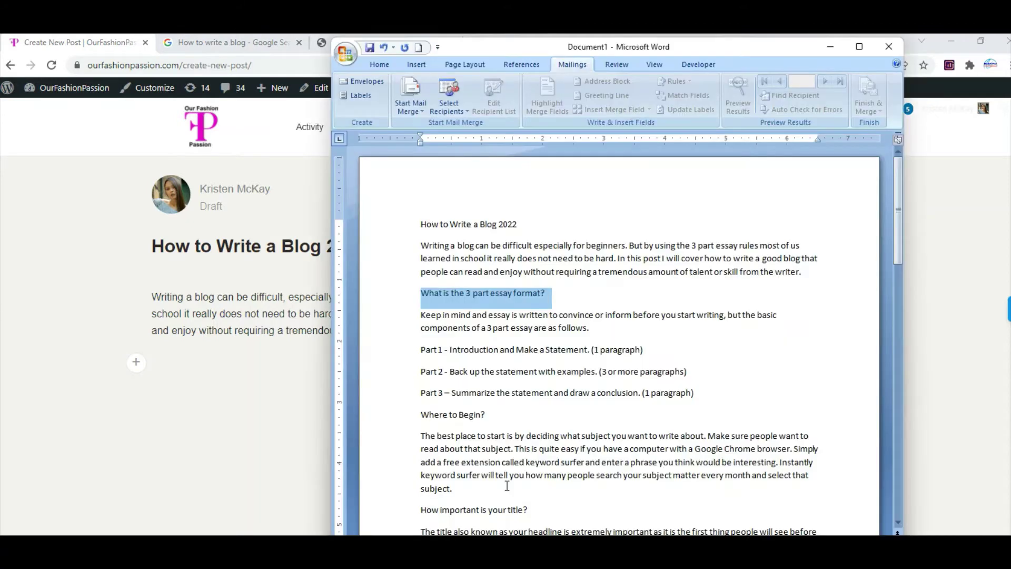
right_click(508, 299)
left_click(530, 320)
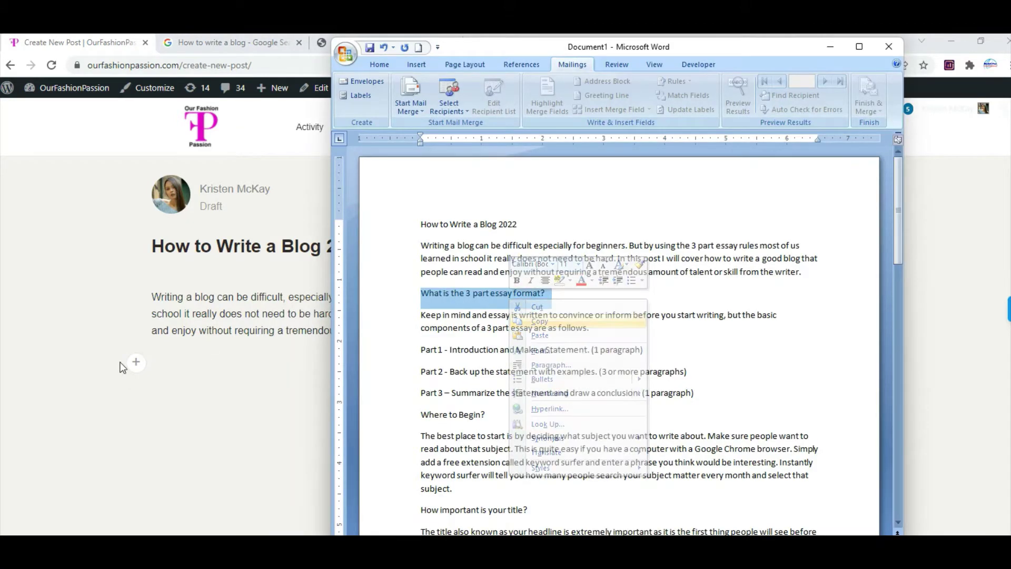
left_click(164, 359)
right_click(164, 358)
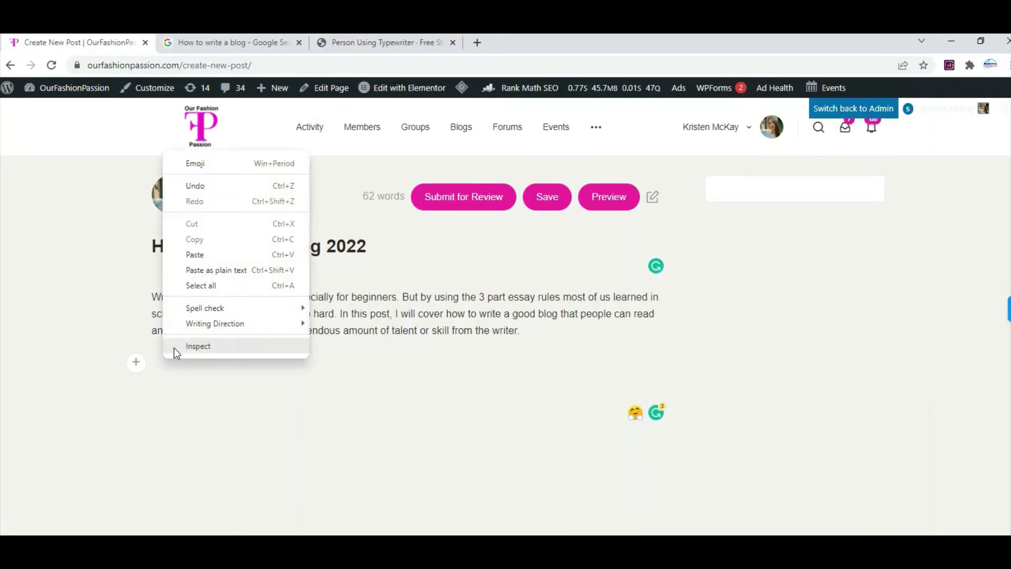
left_click(194, 256)
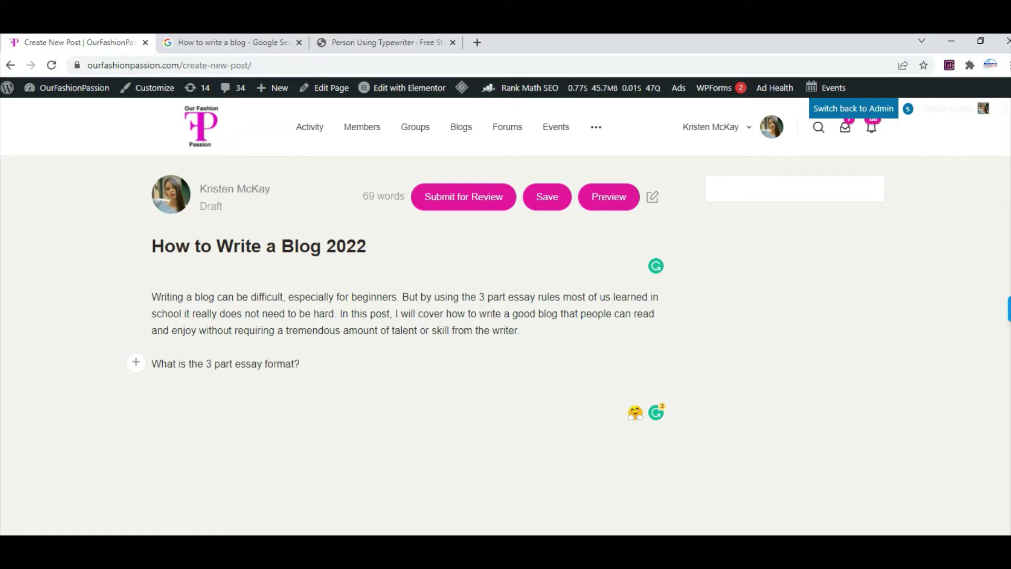
key("Return")
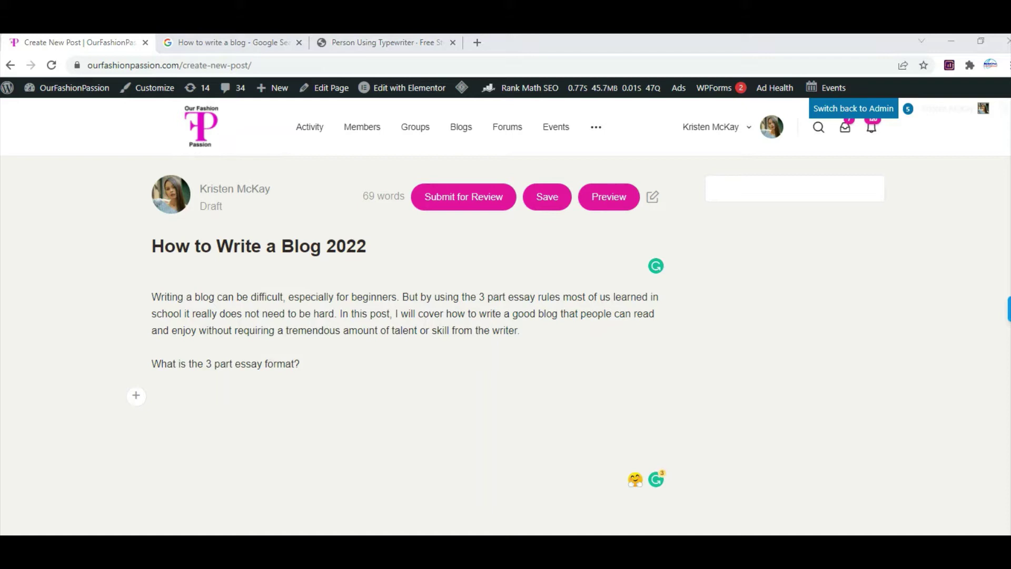
- Paste the 'Keep in mind…' paragraph and Parts 1–3 from Word, correcting 'and essay' to 'an essay'
key("alt+Tab")
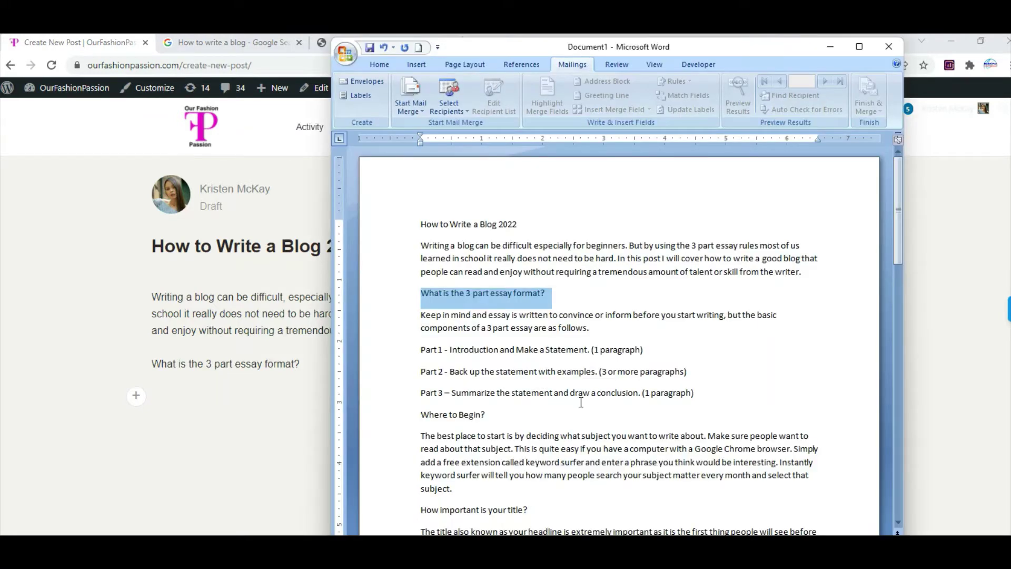
left_click_drag(713, 397, 413, 318)
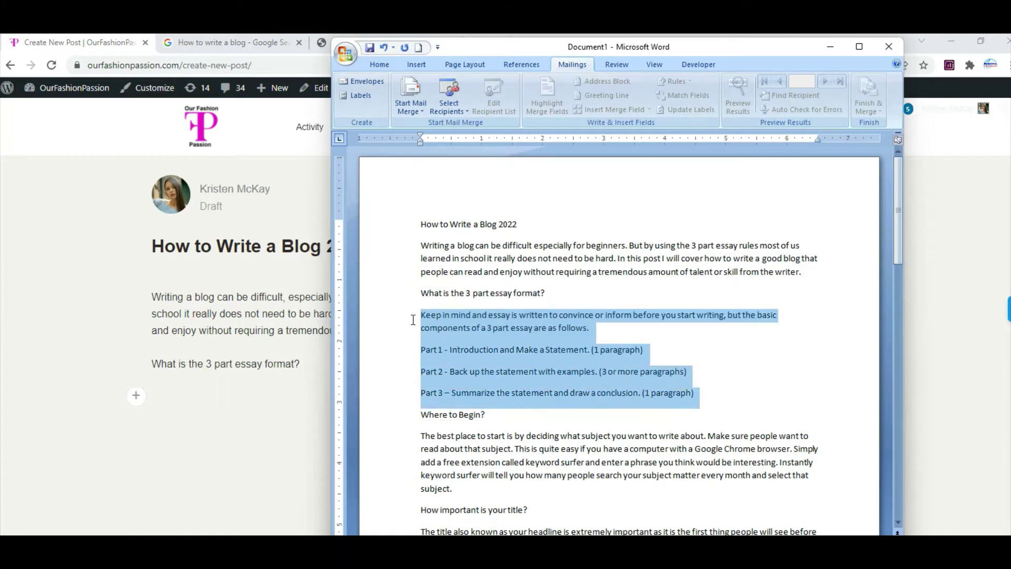
right_click(476, 330)
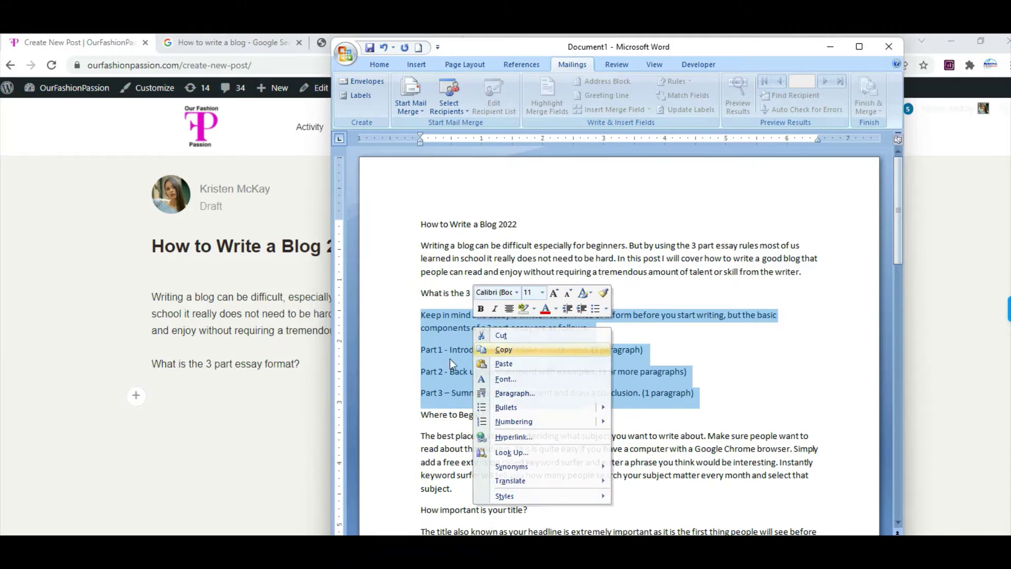
left_click(487, 349)
left_click(170, 395)
right_click(169, 394)
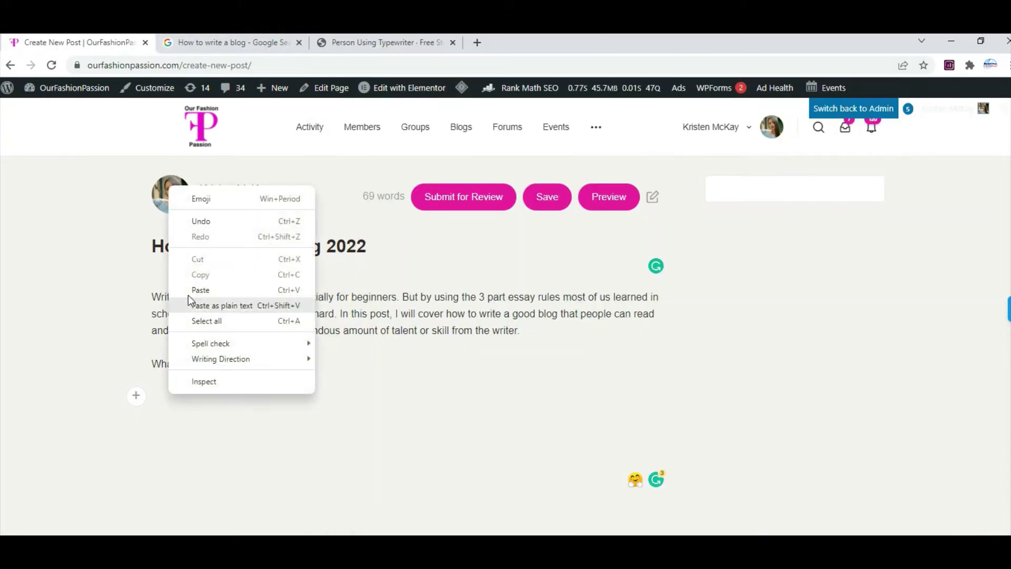
left_click(188, 289)
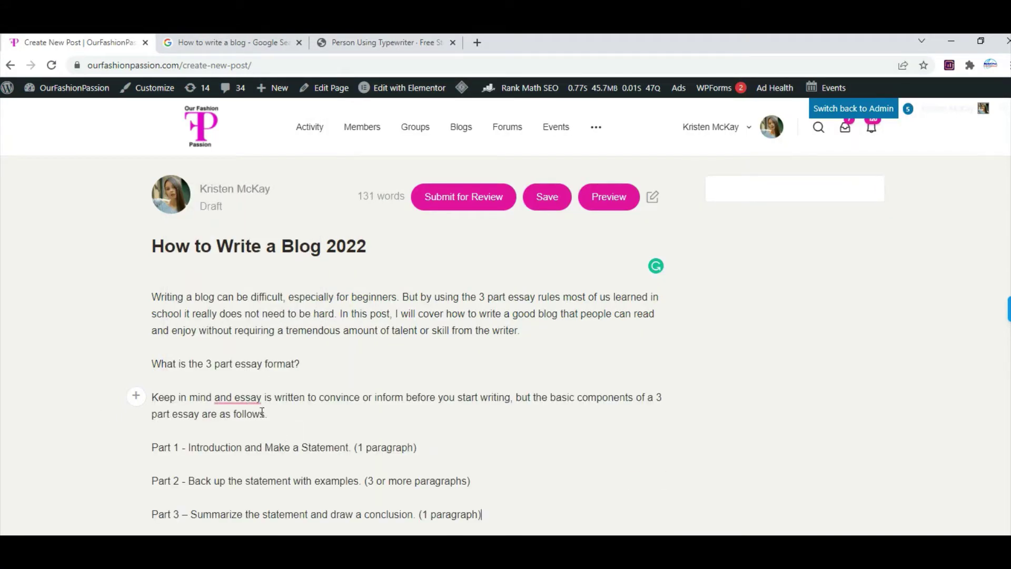
mouse_move(237, 399)
left_click(239, 432)
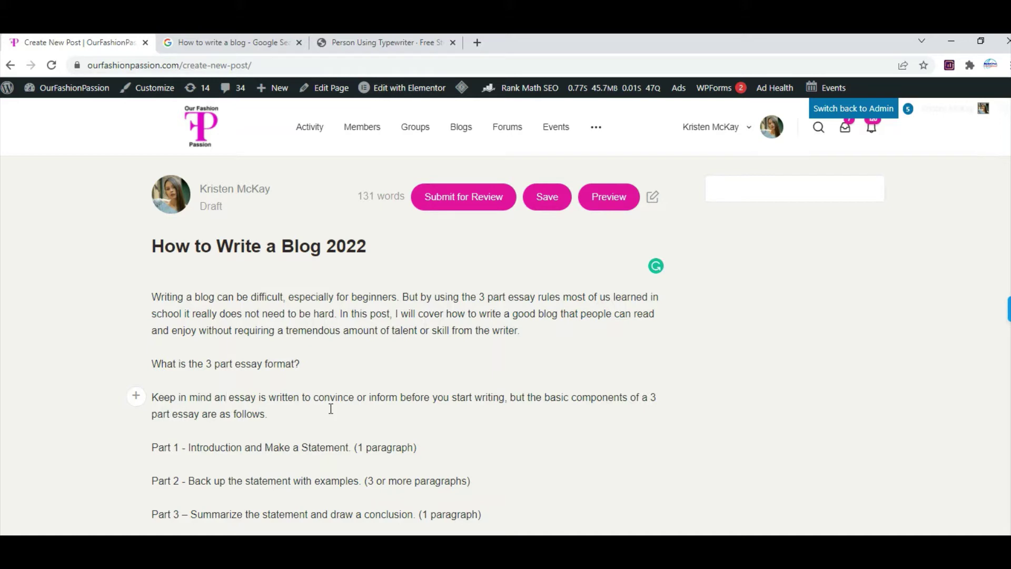
- Review the pasted Parts 1–3 and start a new empty block below Part 3
scroll(495, 466, "down", 2)
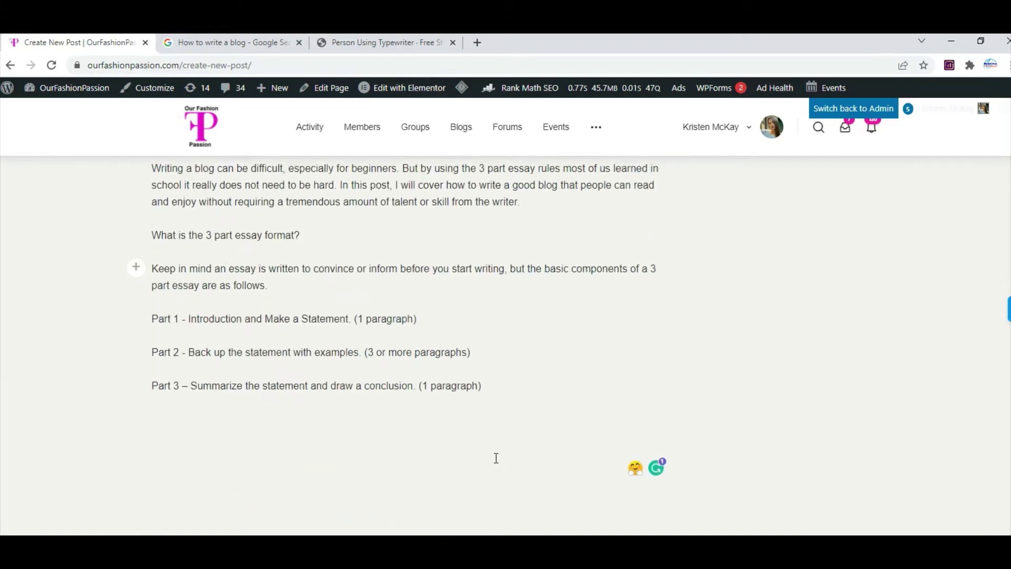
scroll(495, 458, "up", 2)
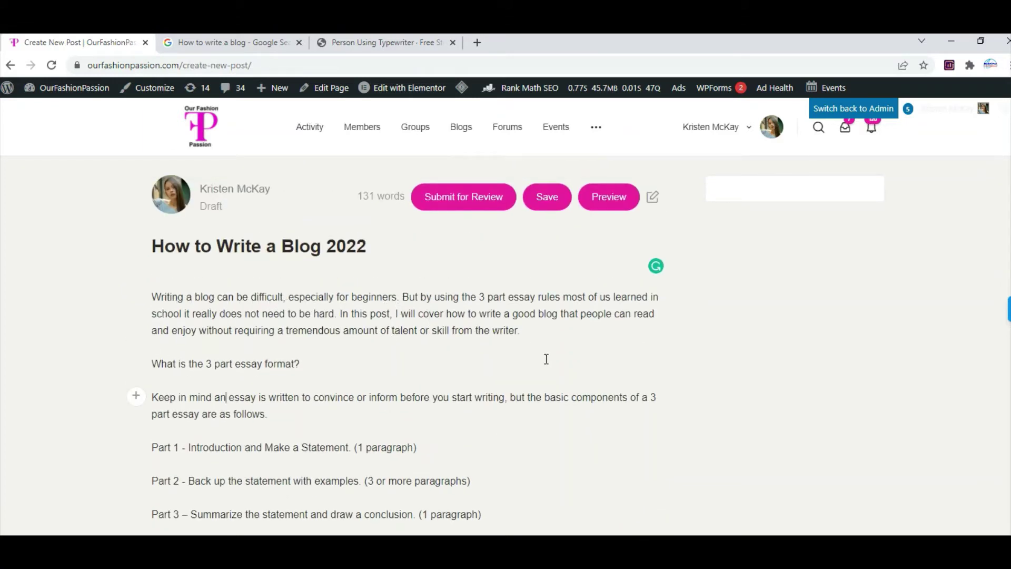
scroll(546, 360, "down", 2)
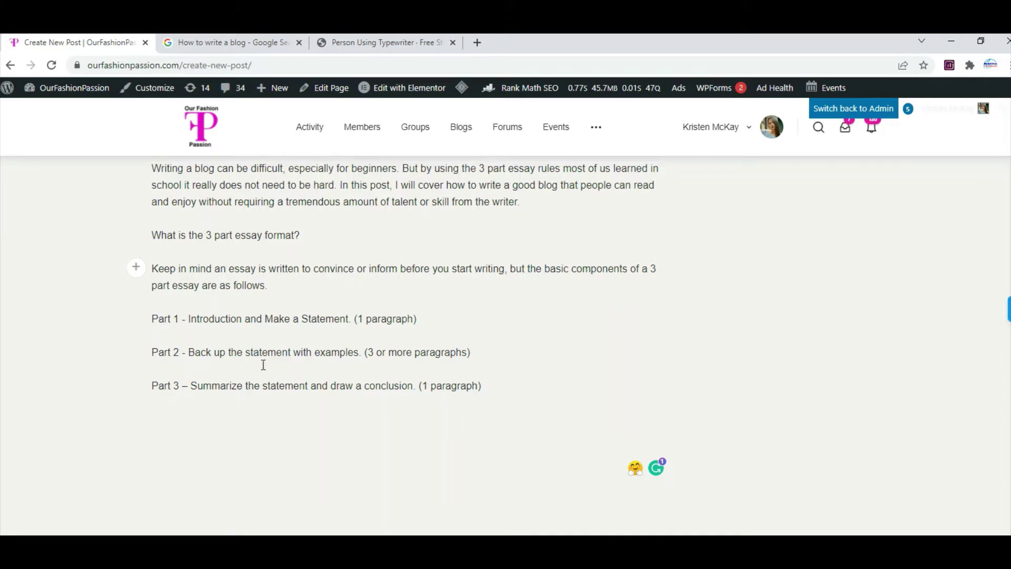
scroll(275, 384, "down", 2)
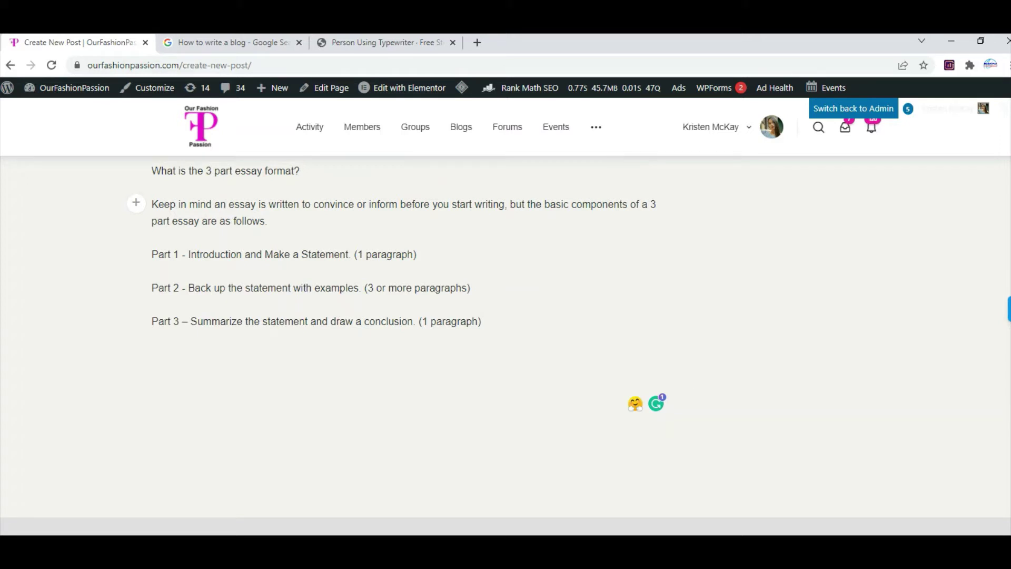
key("Return")
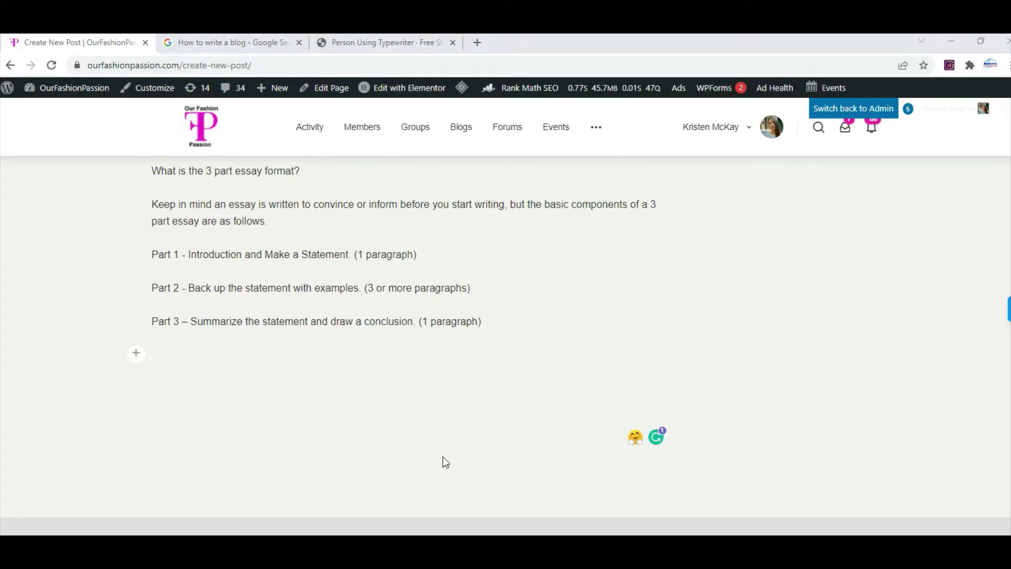
- Upload 'how to write a blog 1' from Desktop > aa as an image below Part 3
left_click(135, 354)
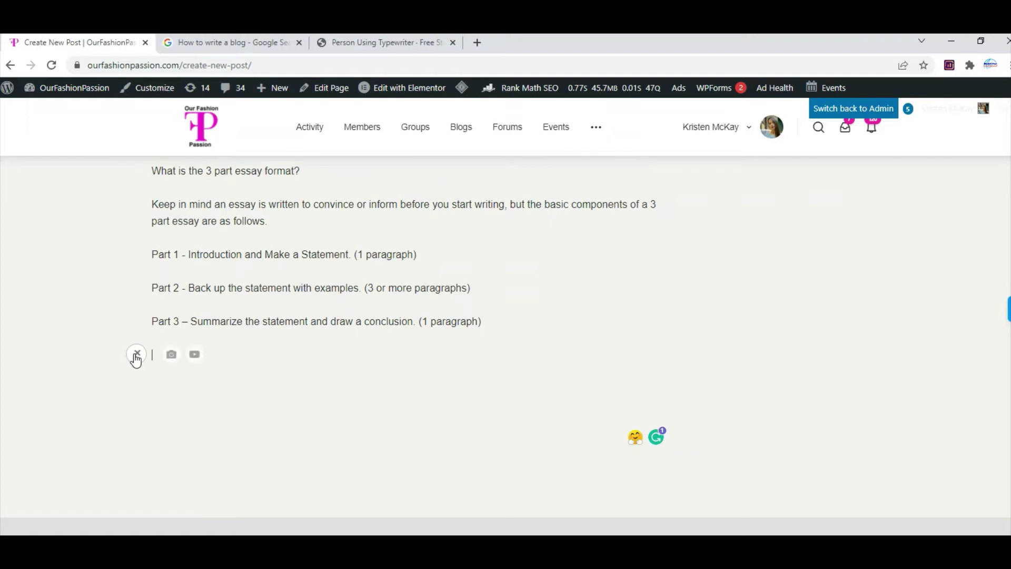
left_click(172, 354)
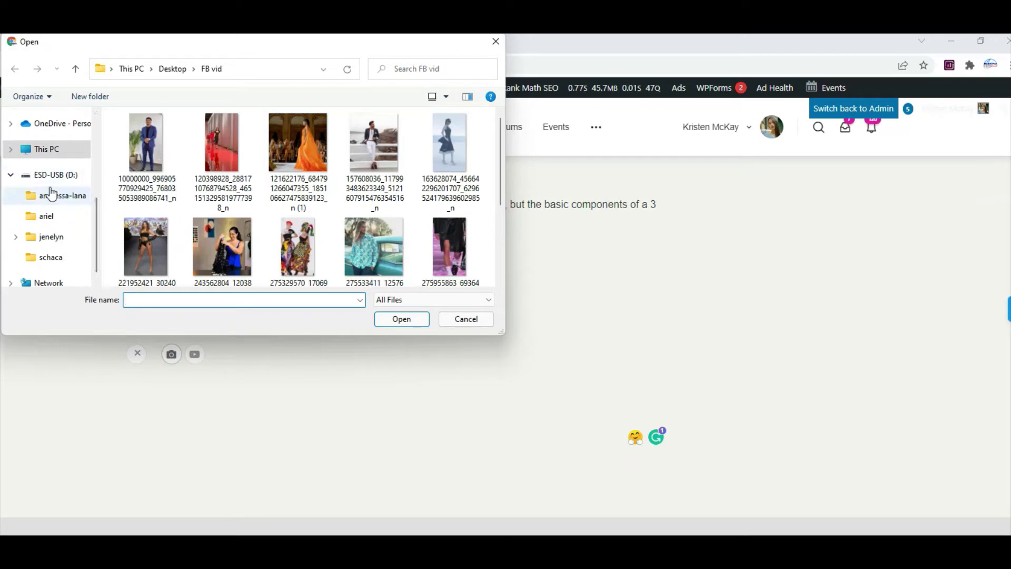
scroll(56, 153, "up", 5)
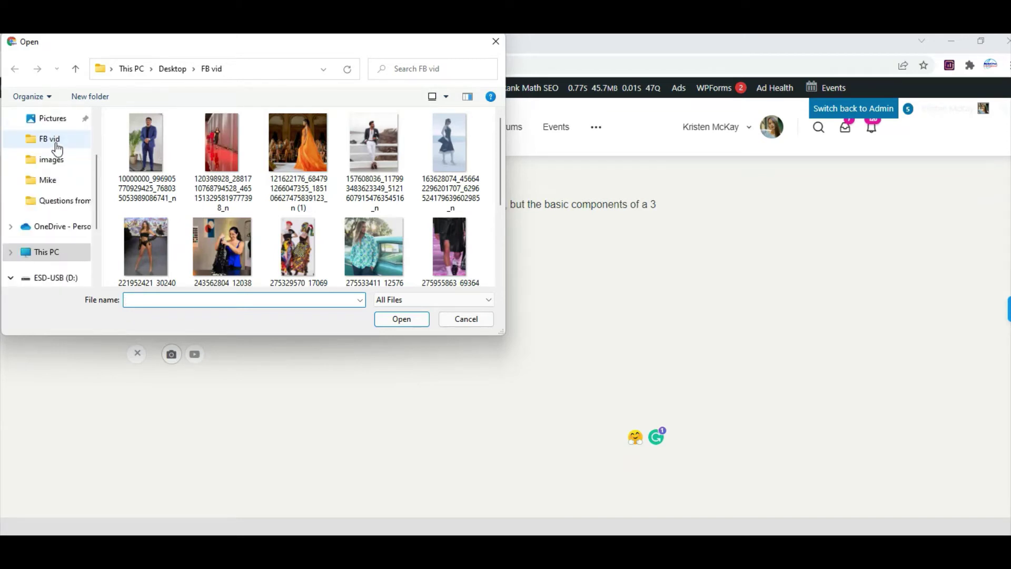
left_click(53, 145)
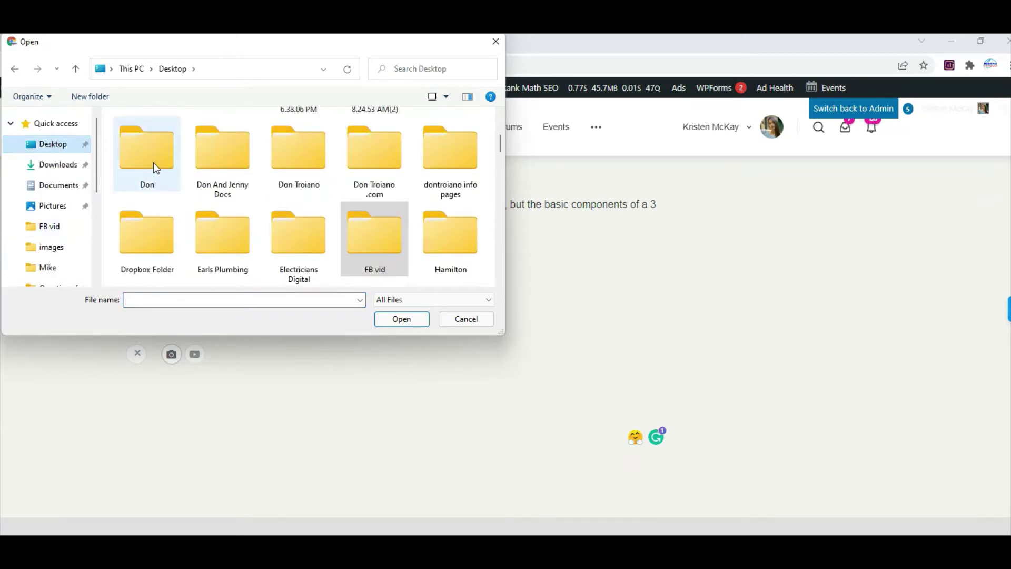
scroll(149, 169, "up", 3)
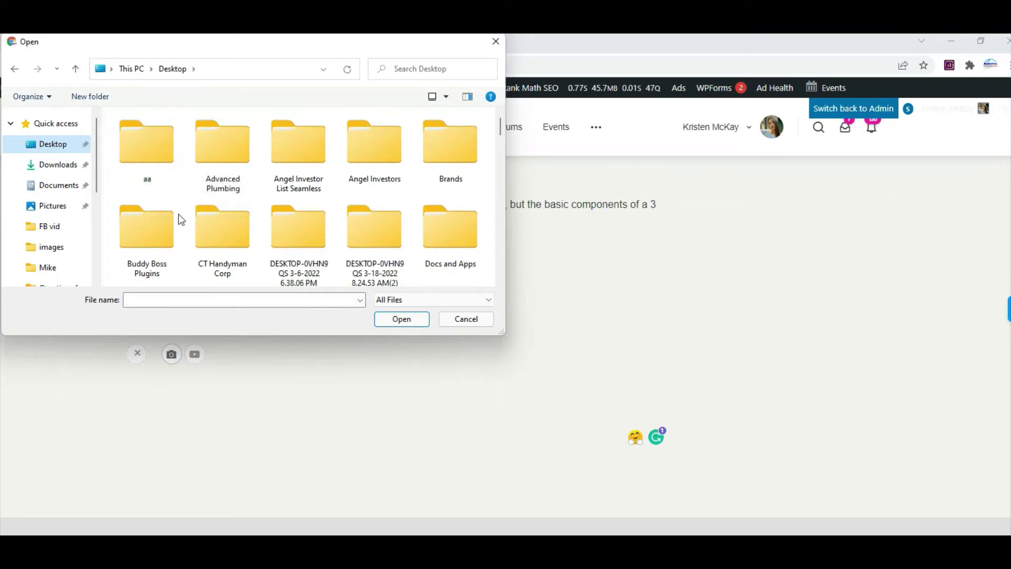
left_click(149, 140)
double_click(152, 145)
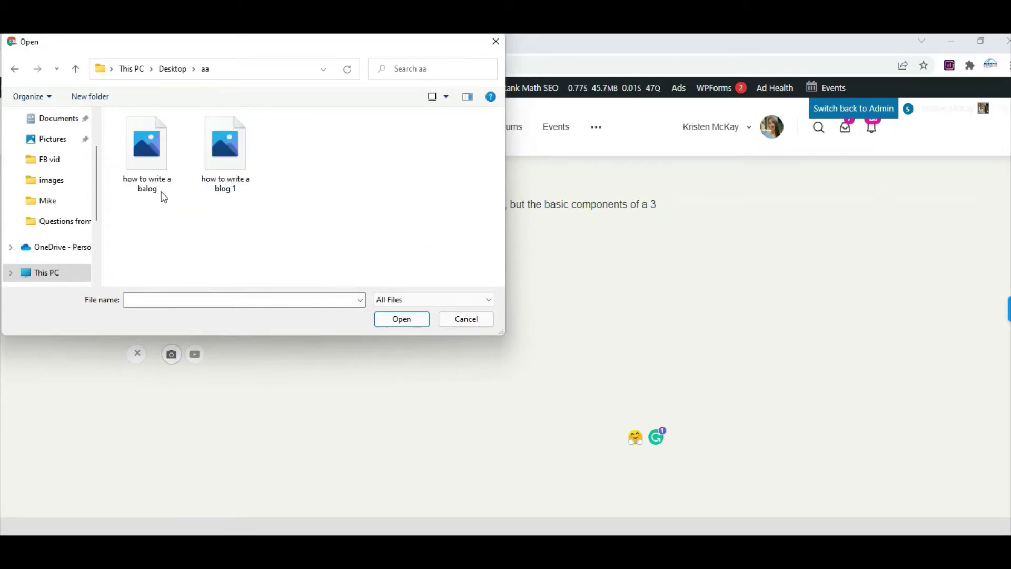
double_click(222, 144)
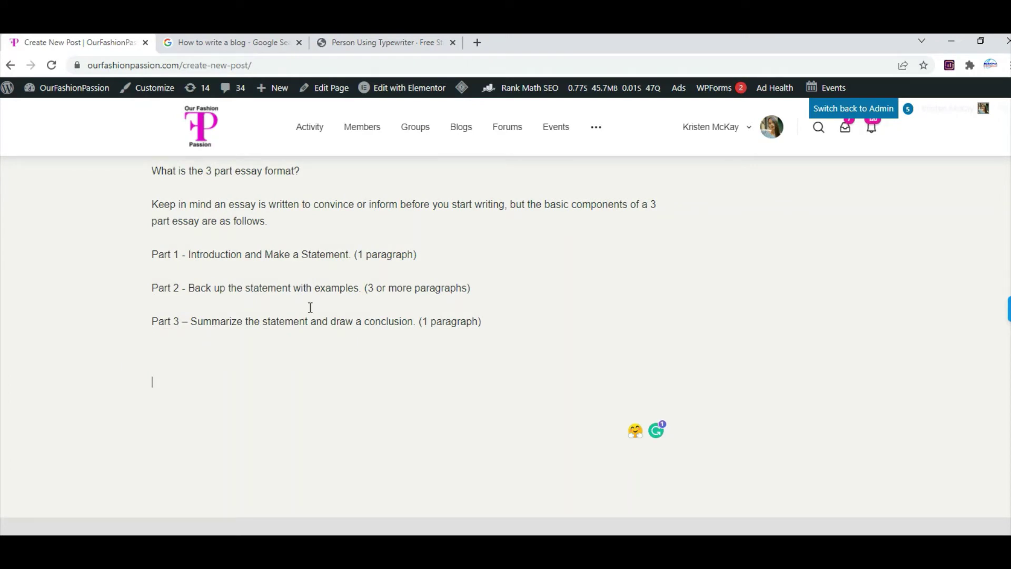
scroll(530, 327, "down", 2)
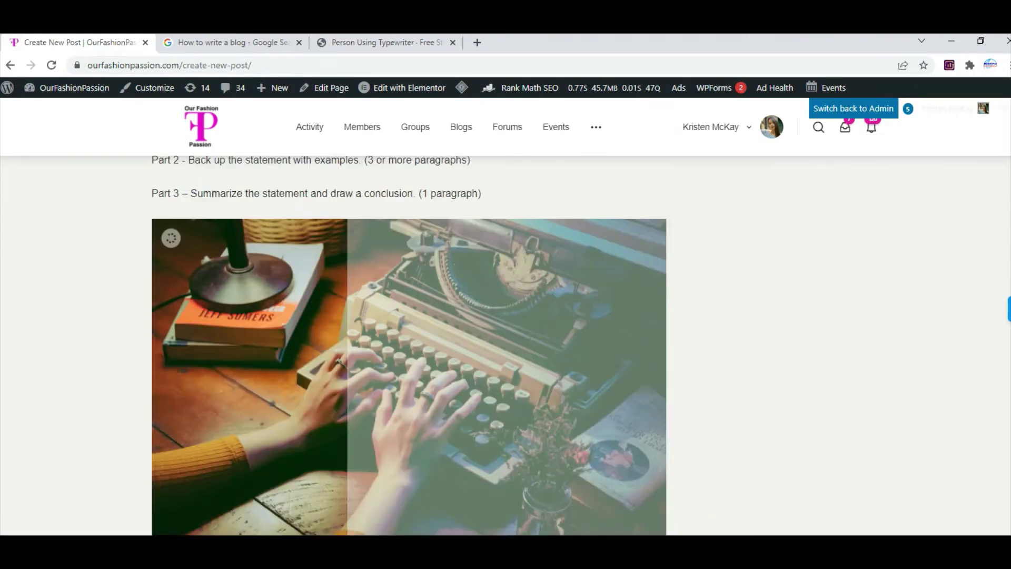
scroll(454, 181, "down", 3)
scroll(453, 181, "up", 3)
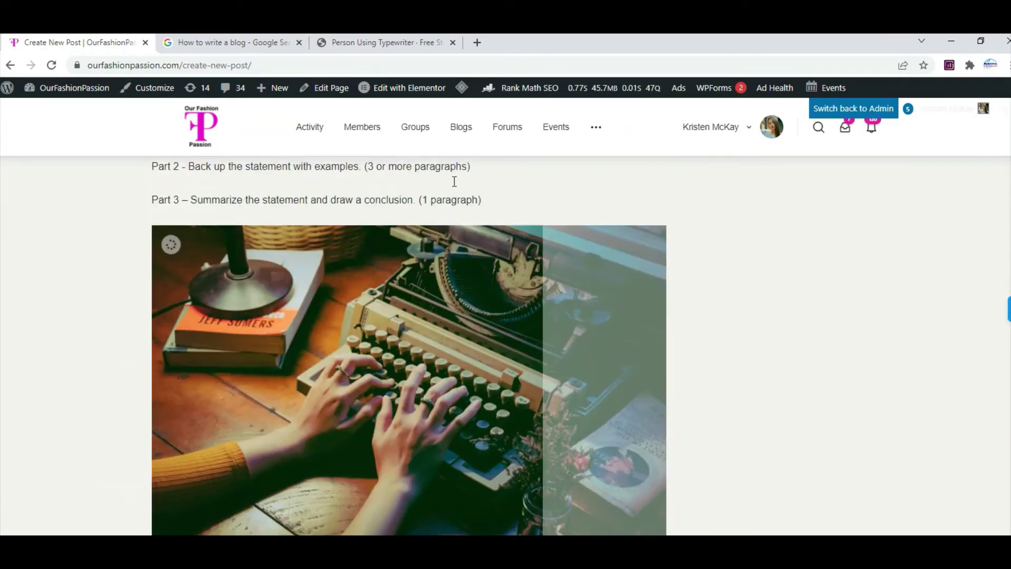
- On the Pexels typewriter page, try Free Download, cancel the save, and copy the photographer credit
left_click(360, 46)
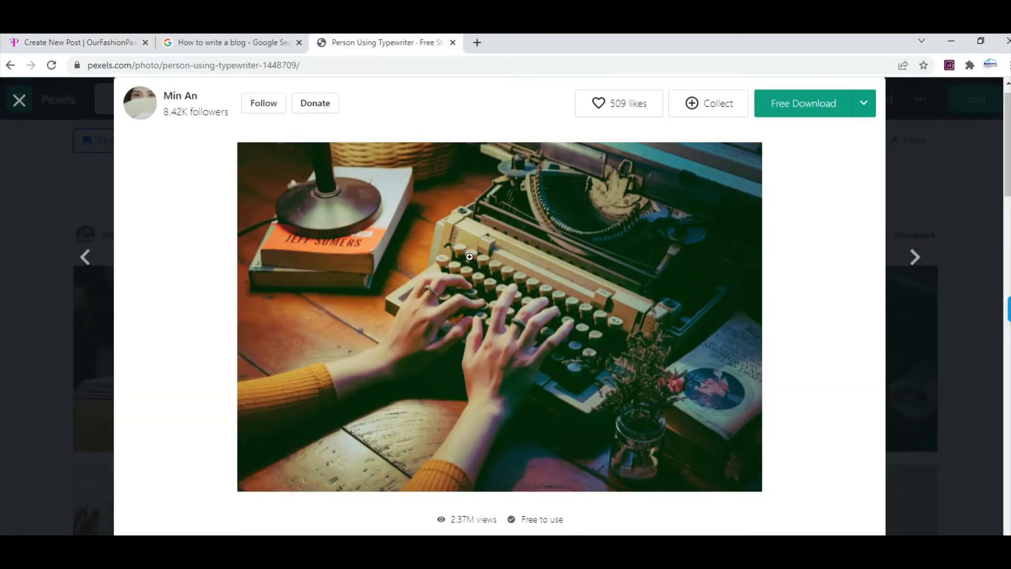
scroll(469, 256, "down", 3)
scroll(470, 259, "up", 4)
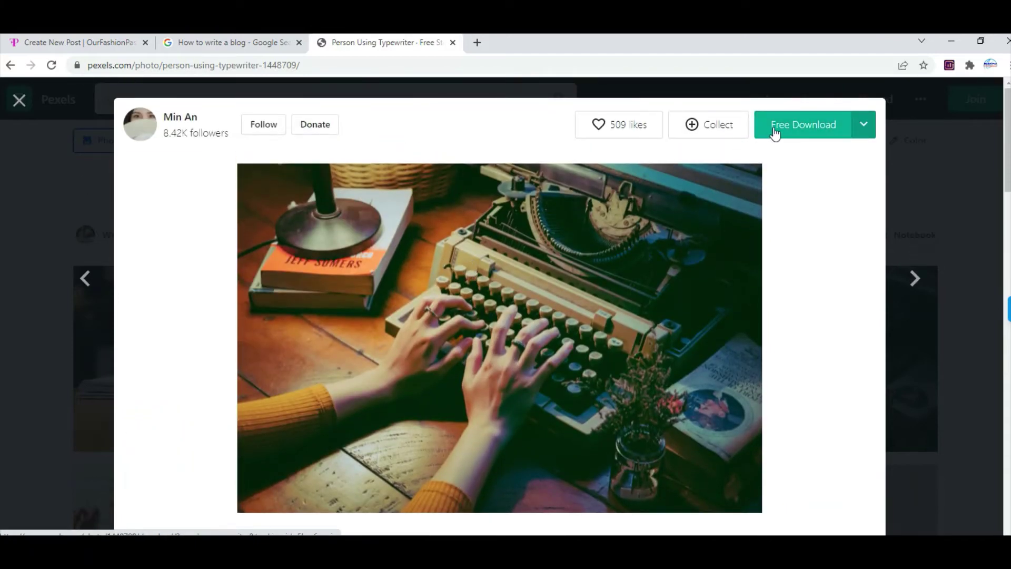
left_click(796, 129)
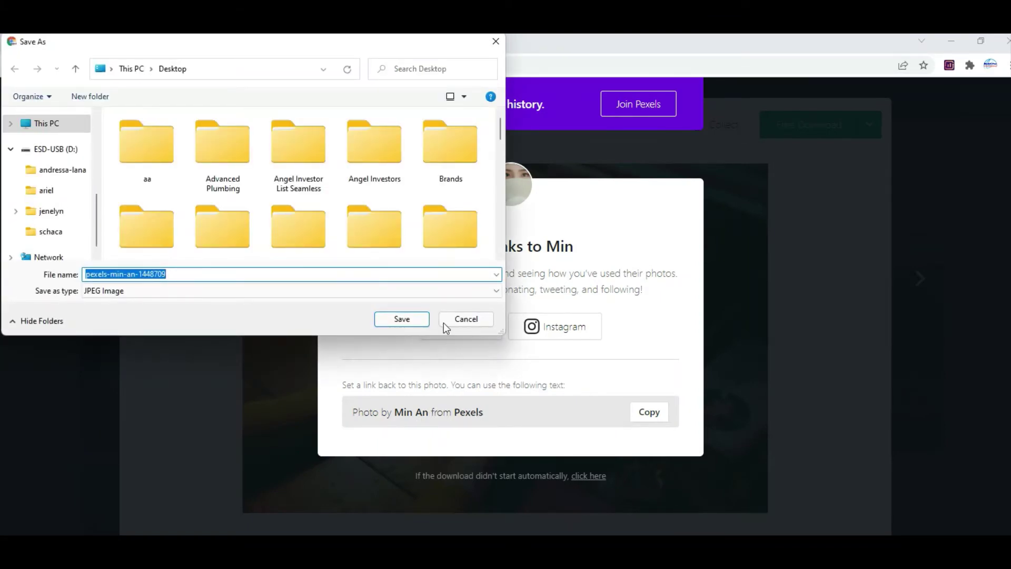
left_click(463, 318)
left_click_drag(499, 413, 395, 412)
right_click(426, 411)
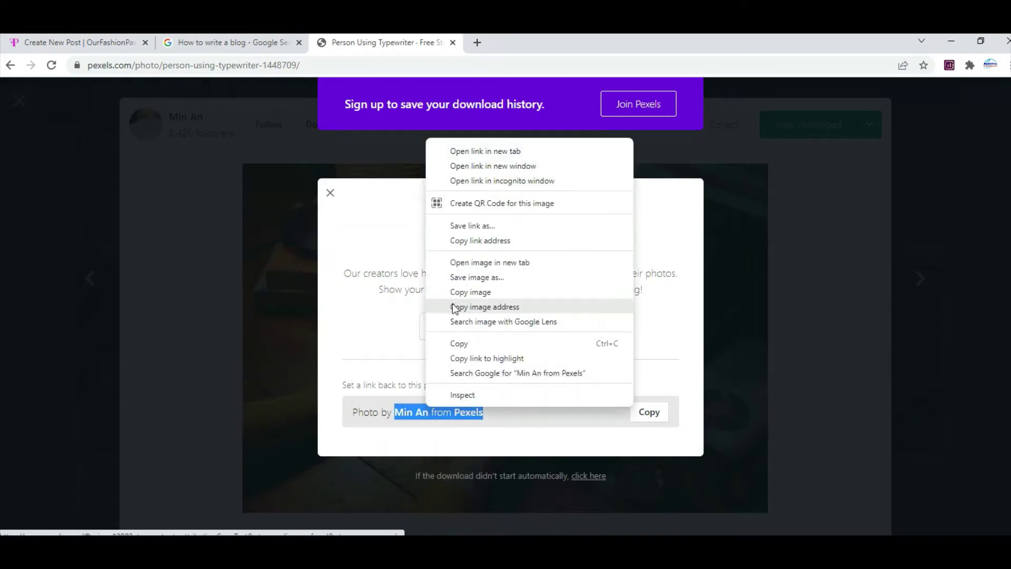
left_click(463, 344)
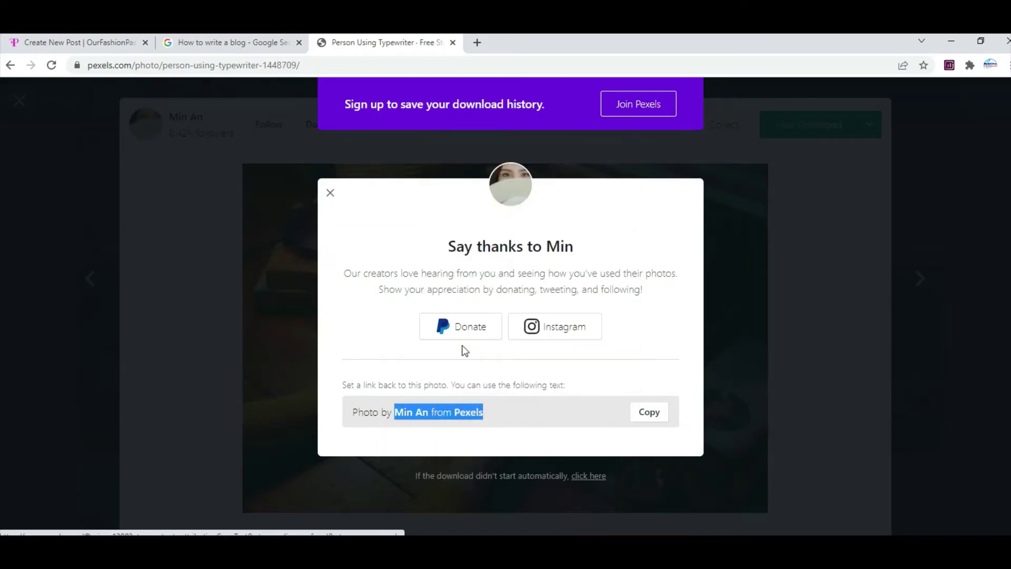
- Type a 'Photo Credit' line with the photographer's name beneath the image, checking spelling on Pexels
left_click(77, 44)
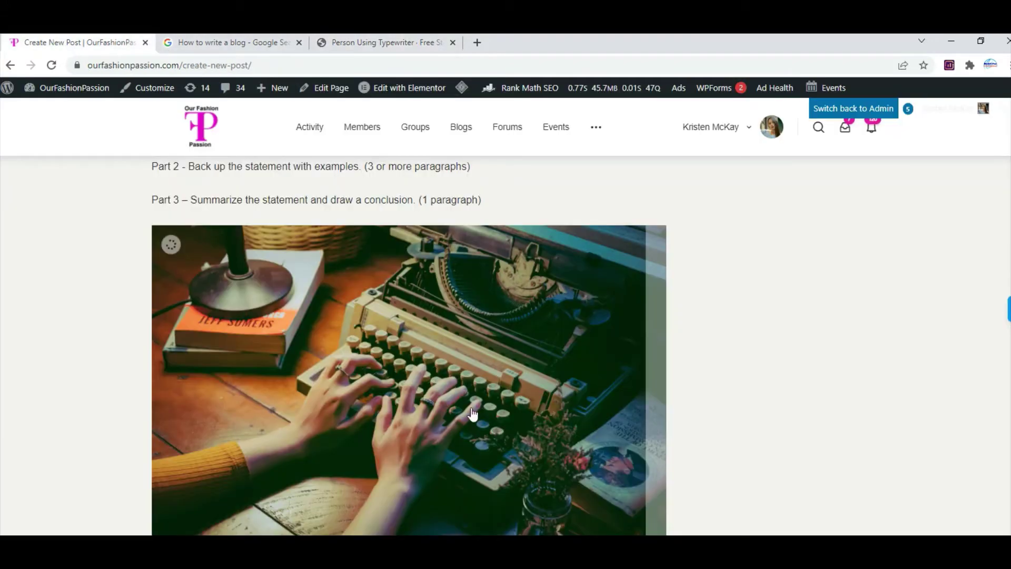
scroll(693, 455, "down", 4)
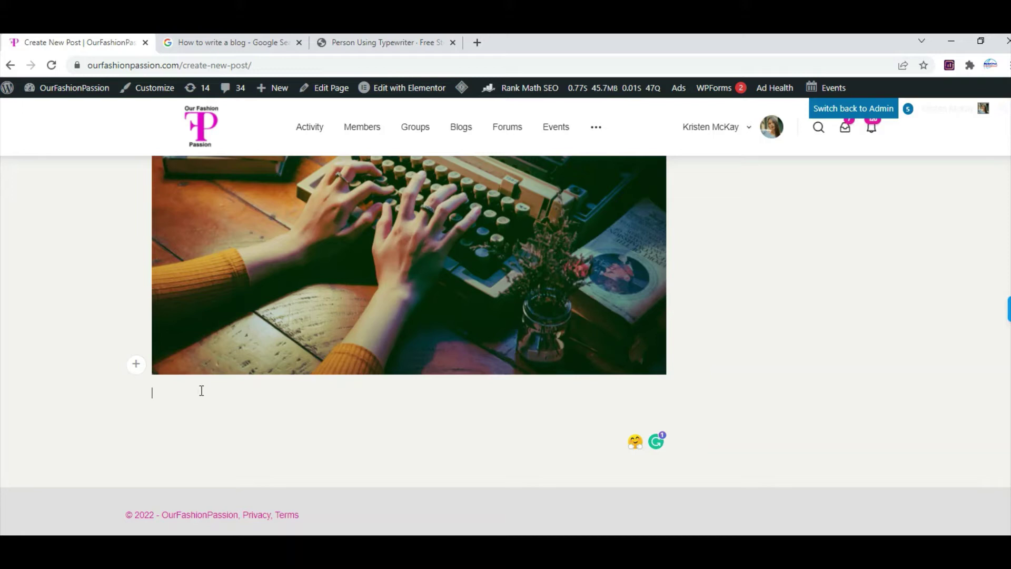
type("hoot ")
type("o ")
type("Cred")
type("it ")
type("Min")
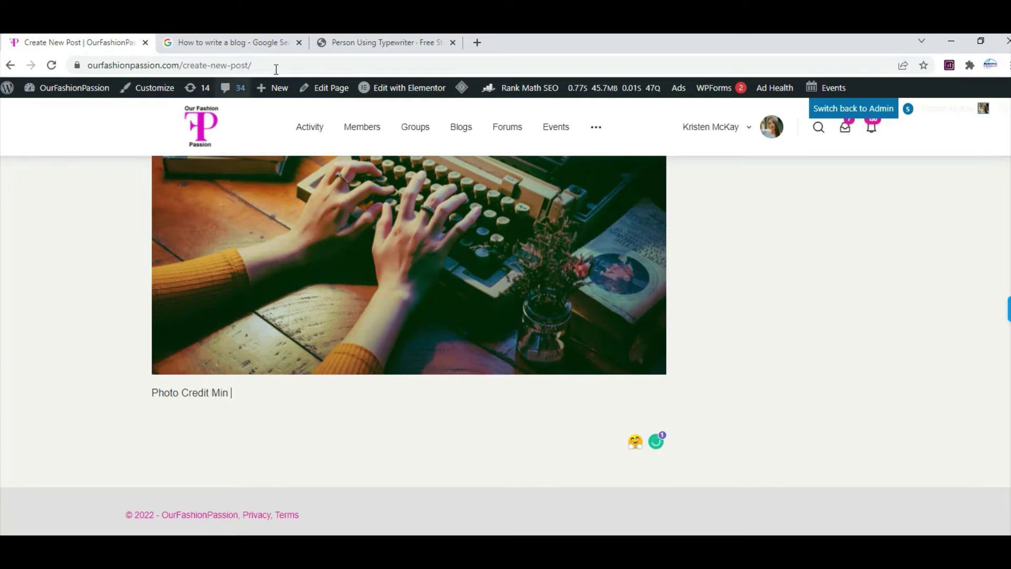
left_click(356, 42)
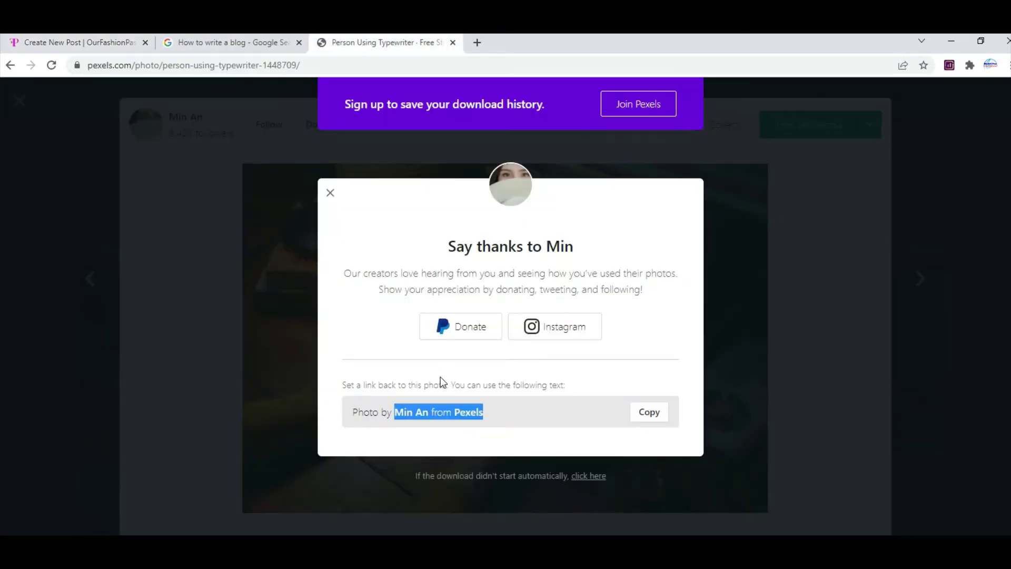
left_click(102, 42)
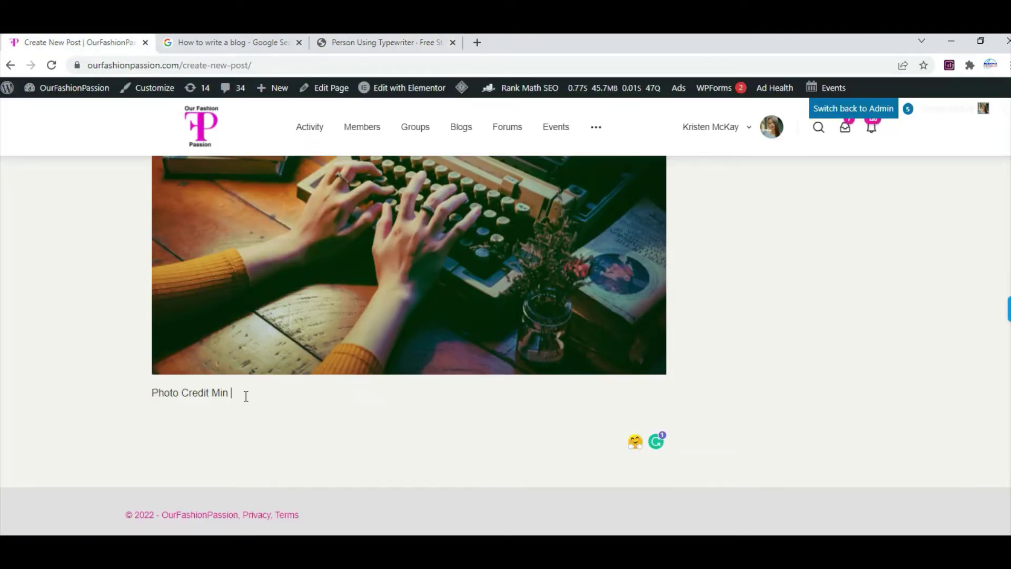
type("An")
- Link the photographer's name to the Pexels person-using-typewriter-1448709 photo page URL
left_click_drag(250, 393, 213, 393)
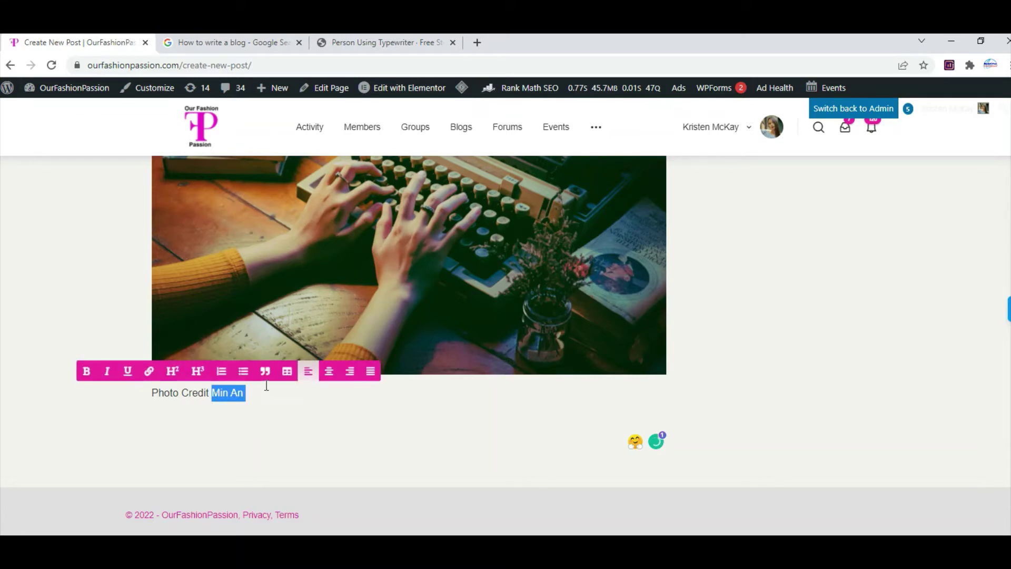
left_click(151, 373)
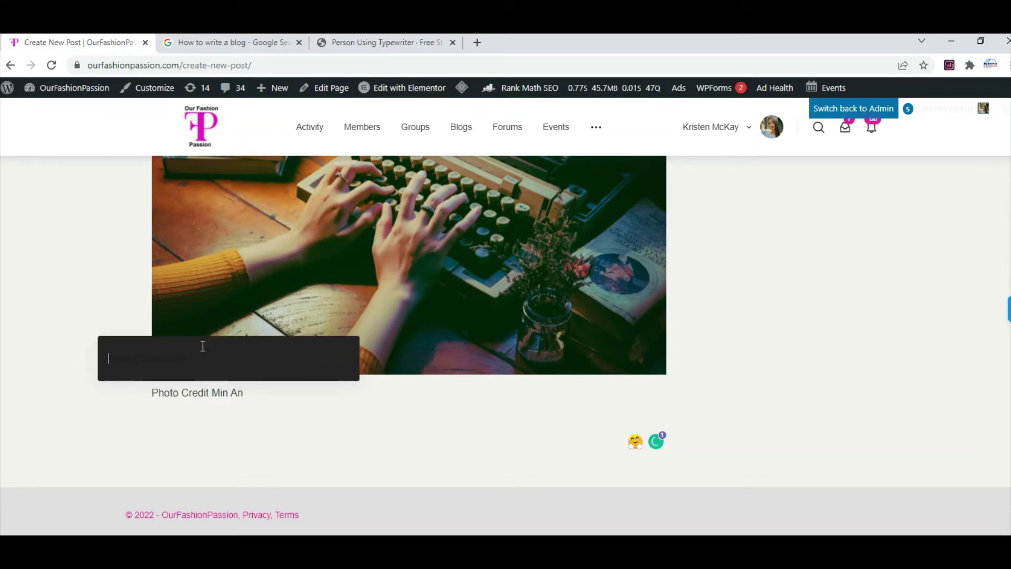
left_click(381, 41)
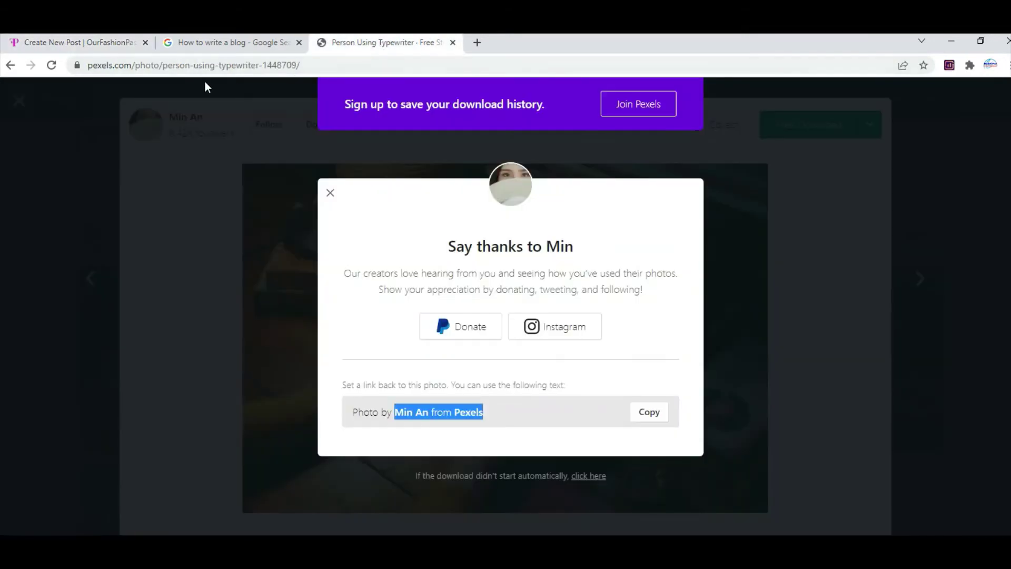
left_click(309, 63)
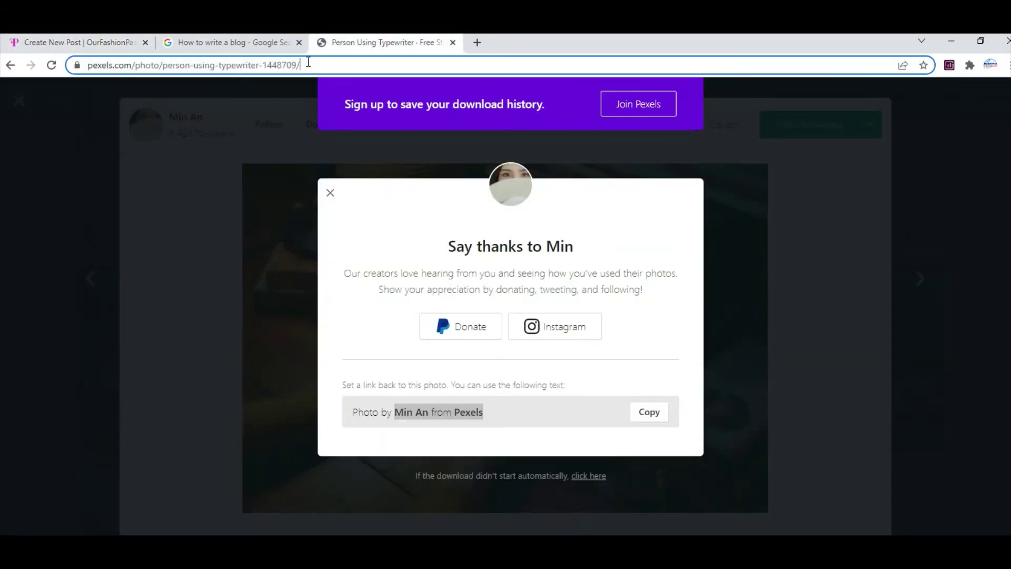
right_click(266, 68)
left_click(292, 142)
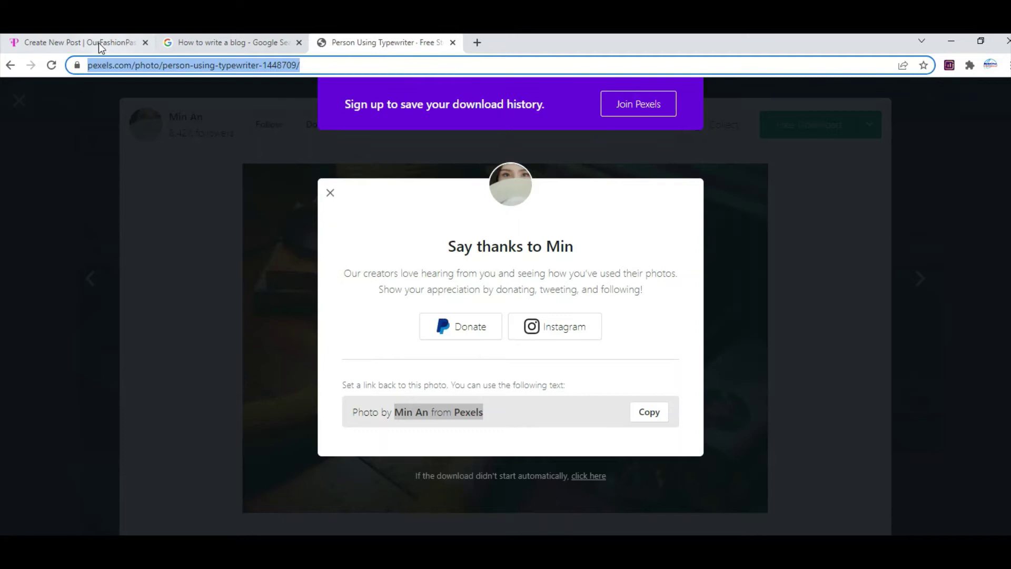
left_click(92, 41)
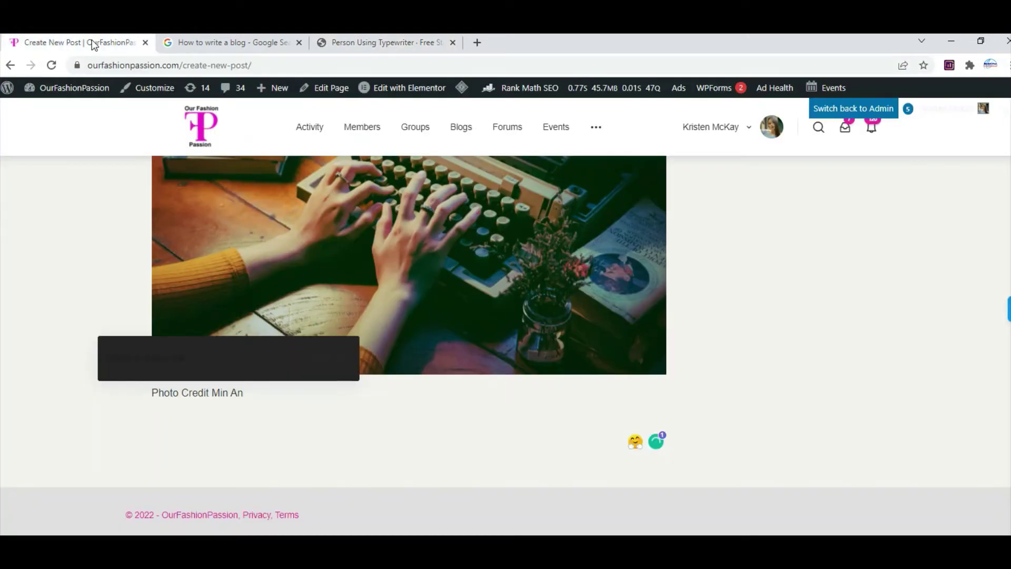
right_click(163, 354)
left_click(191, 250)
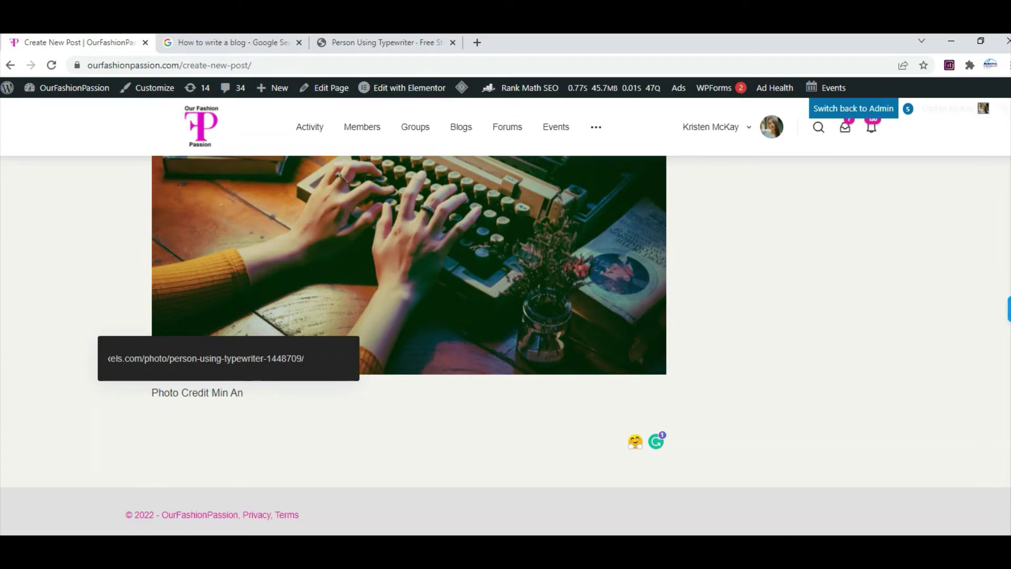
key("Return")
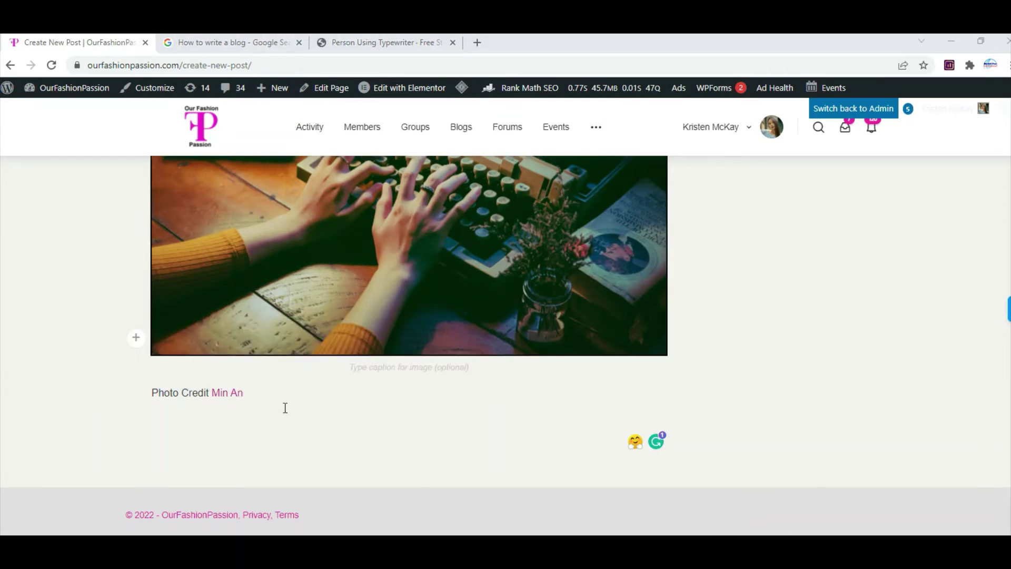
left_click(256, 395)
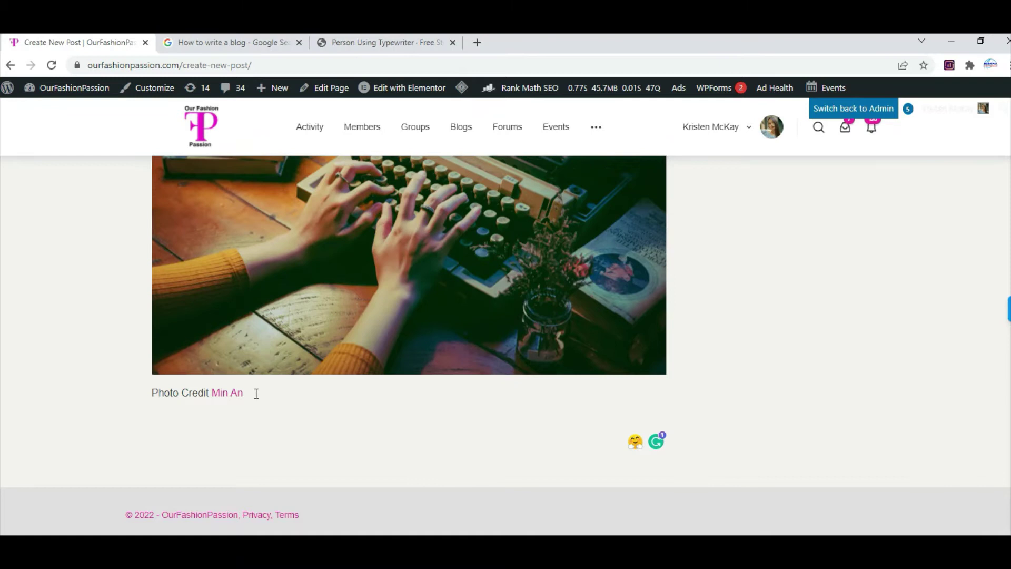
- Copy the 'Where to Begin?' line from the Word draft into a new paragraph under the photo credit
key("Return")
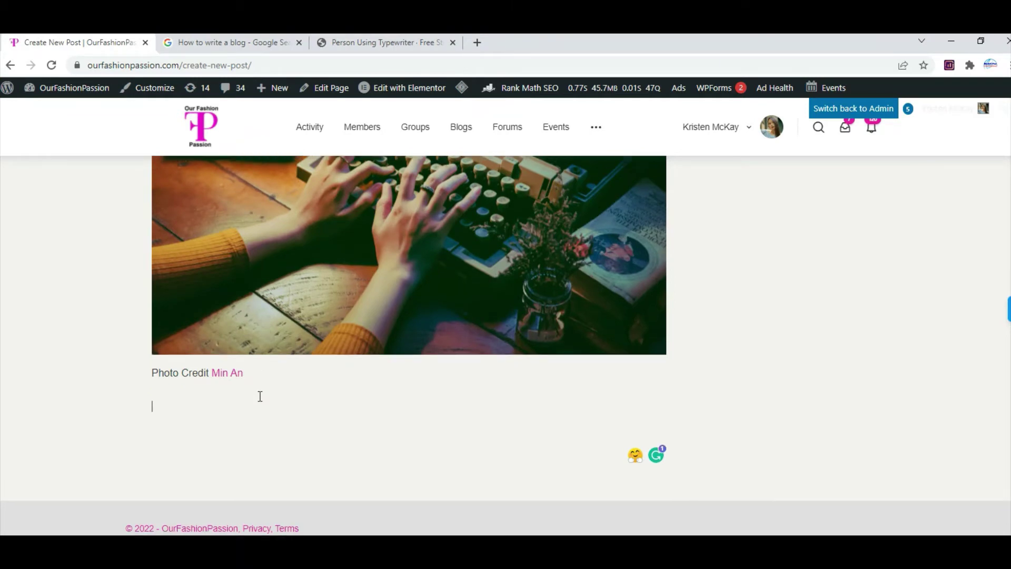
key("alt+Tab")
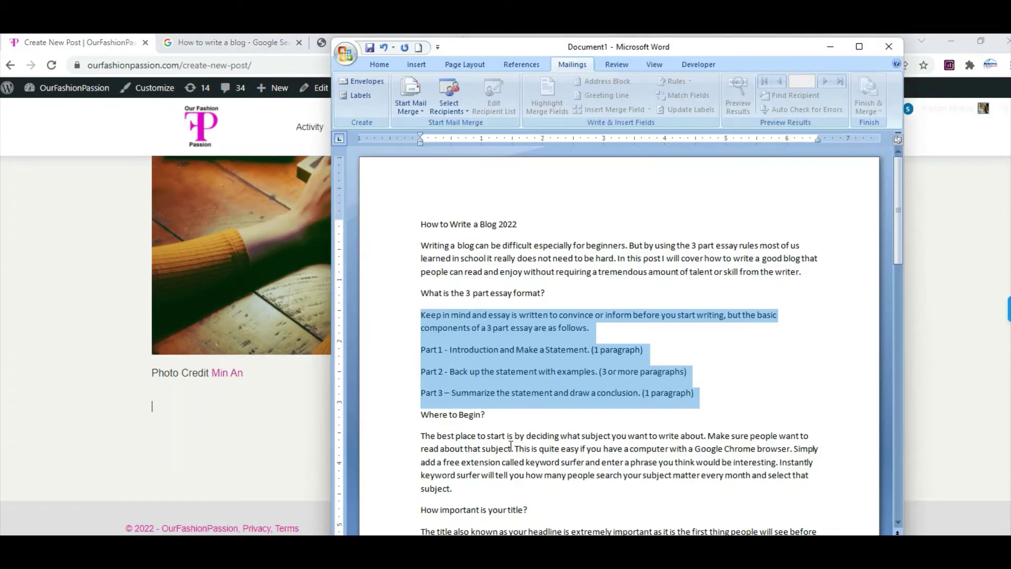
scroll(498, 361, "down", 1)
left_click_drag(497, 351, 421, 353)
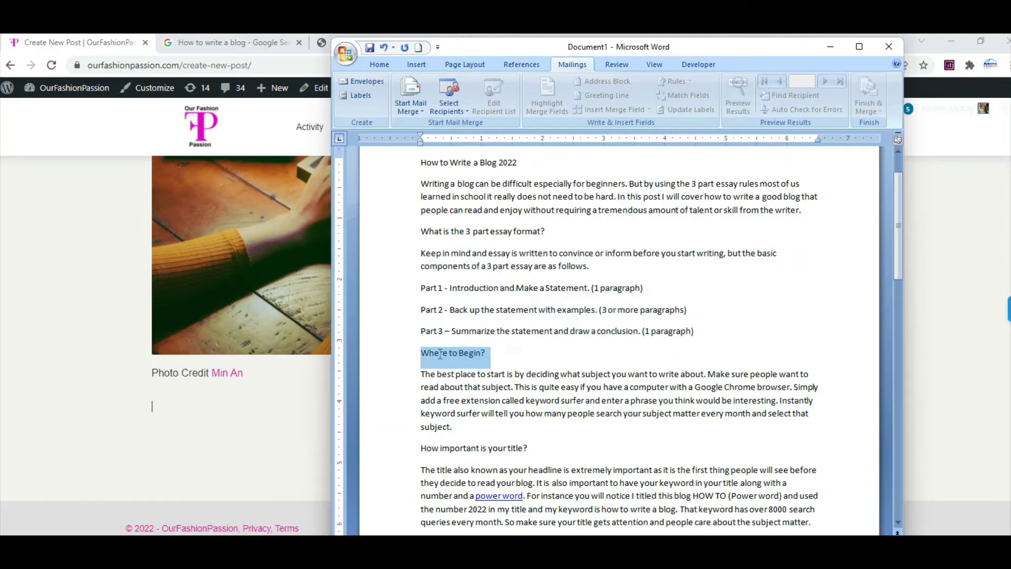
right_click(437, 354)
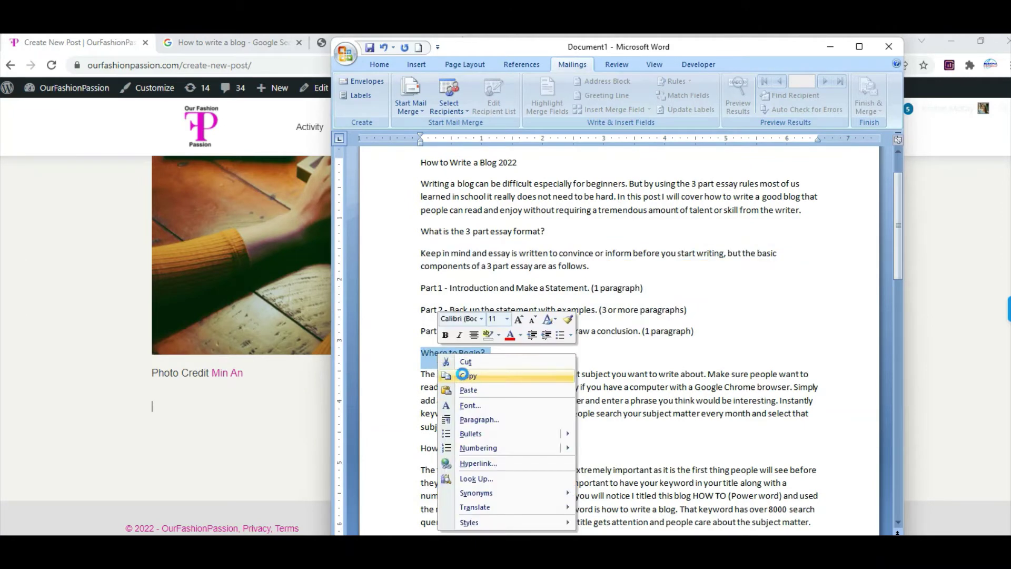
left_click(466, 375)
left_click(153, 409)
right_click(154, 409)
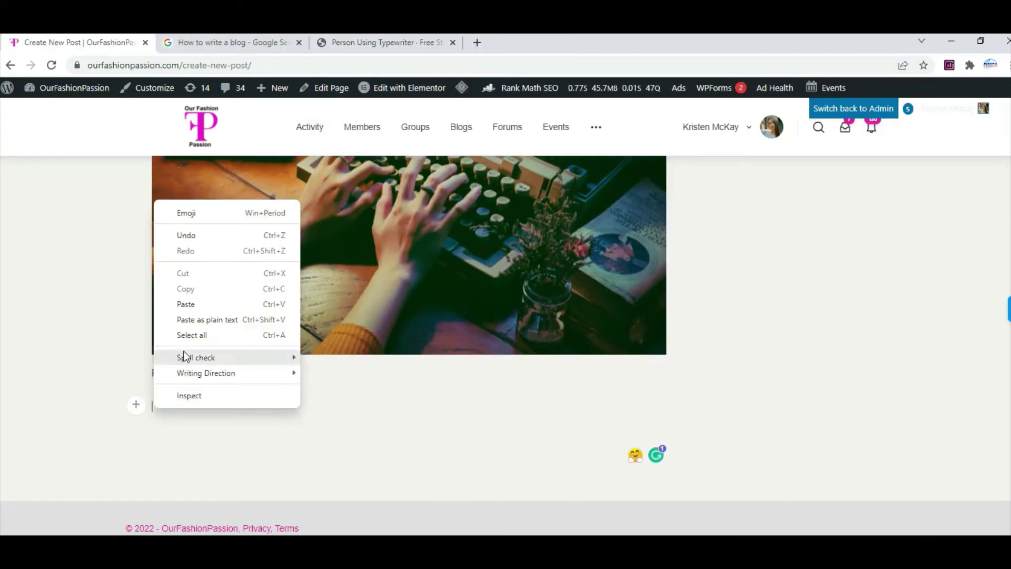
left_click(190, 304)
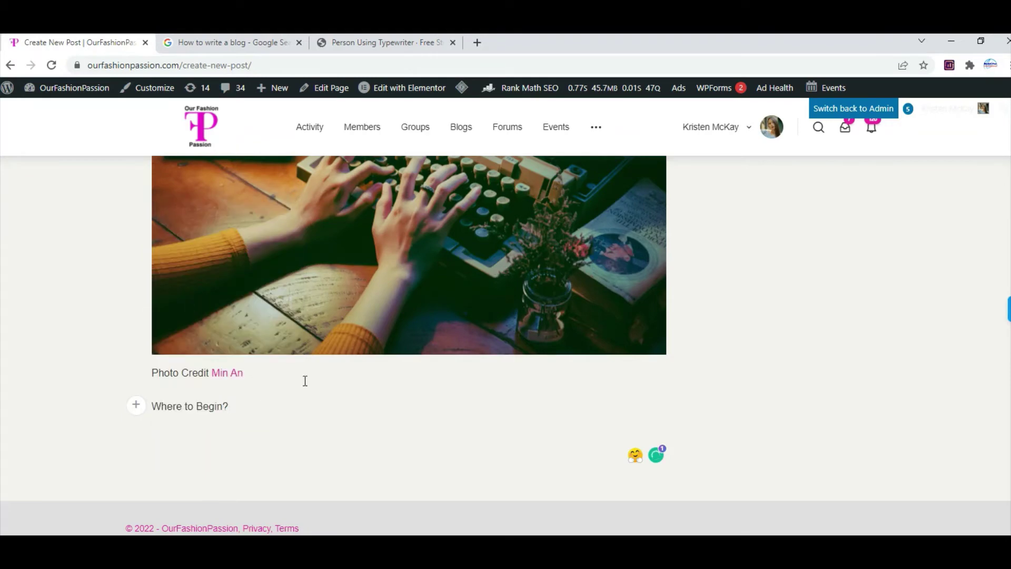
- Format the line 'What is the 3 part essay format?' as an H3 heading
scroll(305, 379, "up", 15)
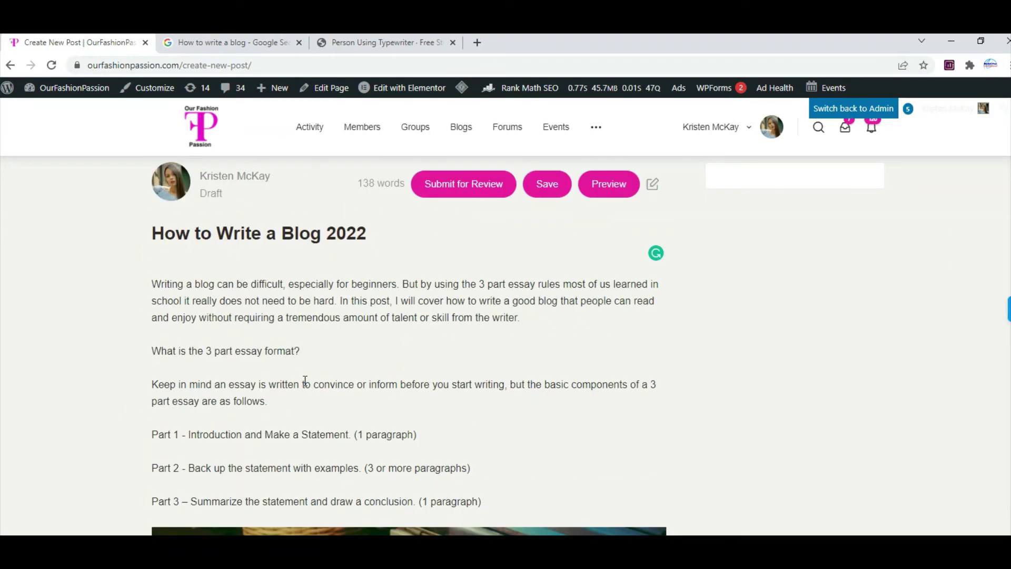
left_click_drag(313, 350, 152, 352)
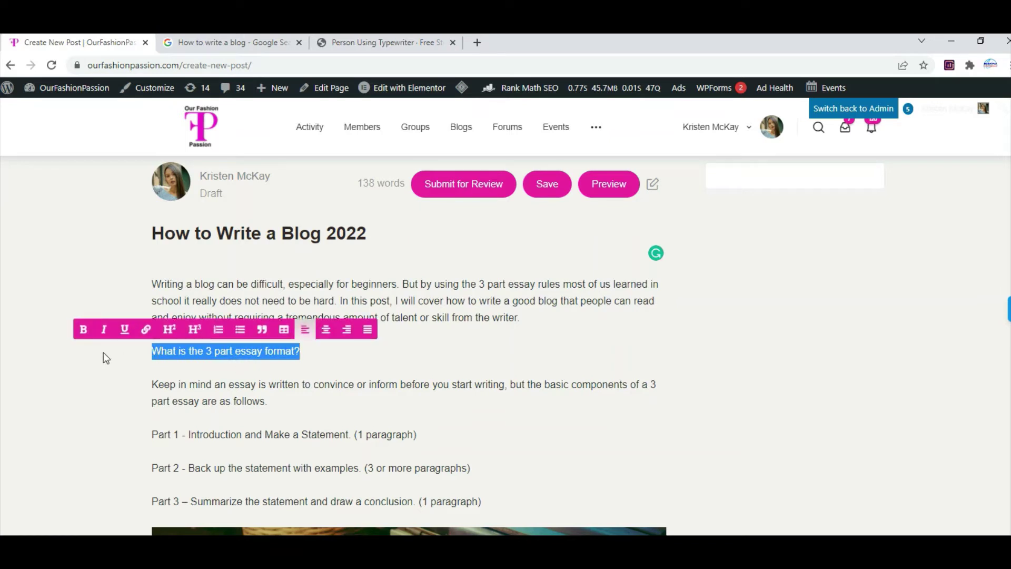
left_click(195, 329)
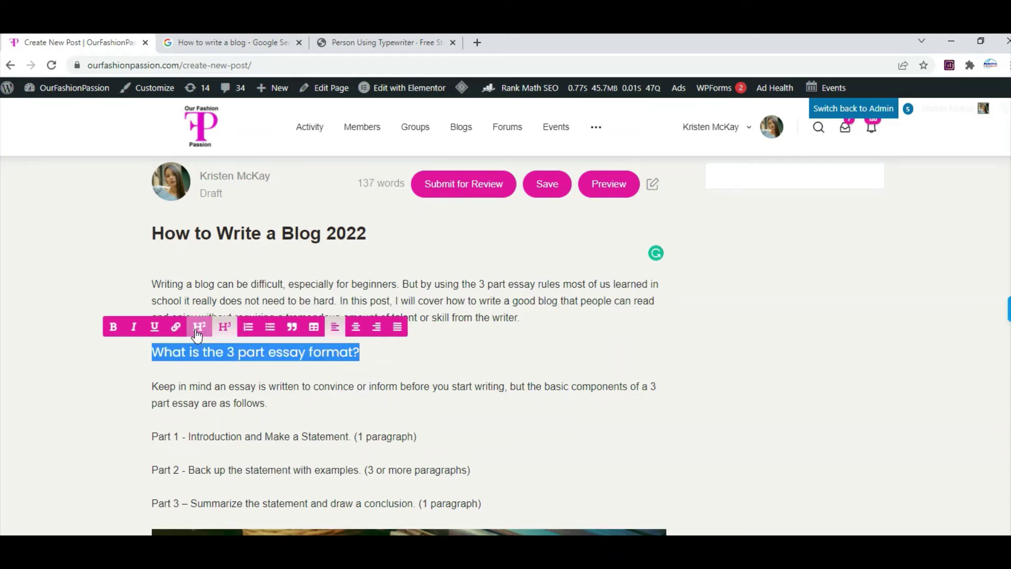
left_click(529, 350)
scroll(544, 364, "down", 10)
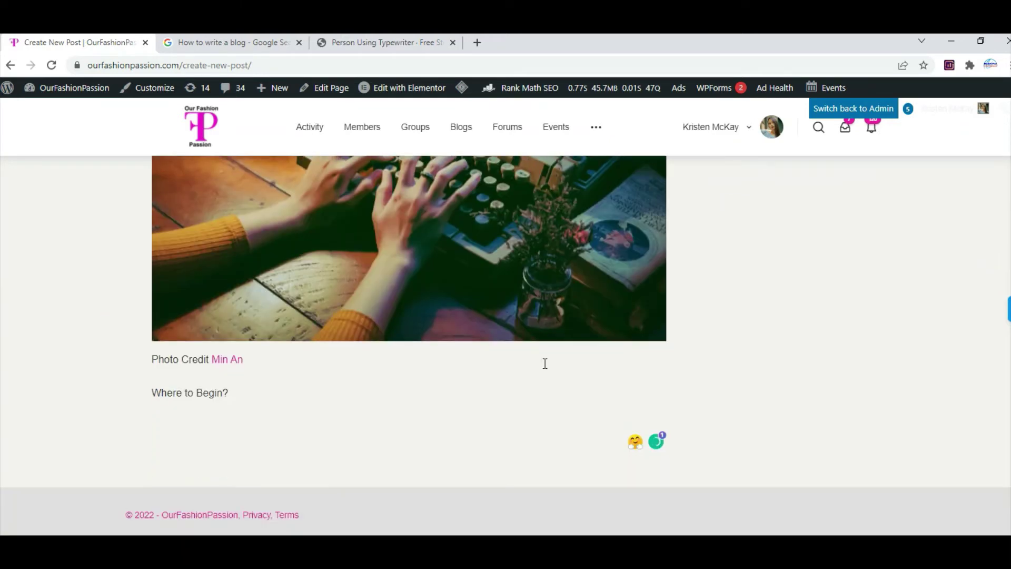
- Make 'Where to Begin?' an H3 heading and start a new paragraph below it
left_click_drag(250, 392, 140, 394)
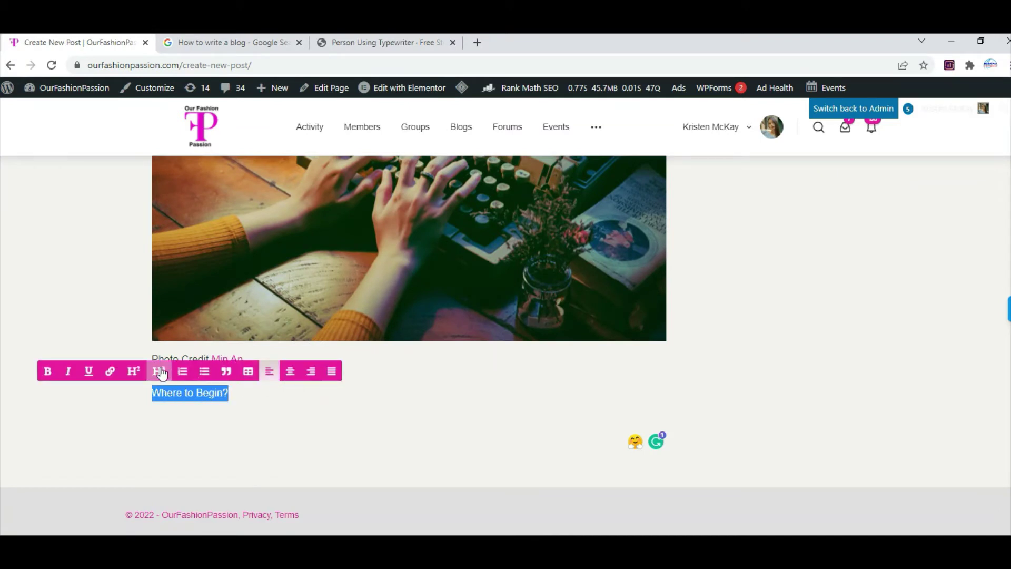
left_click(158, 371)
left_click(275, 397)
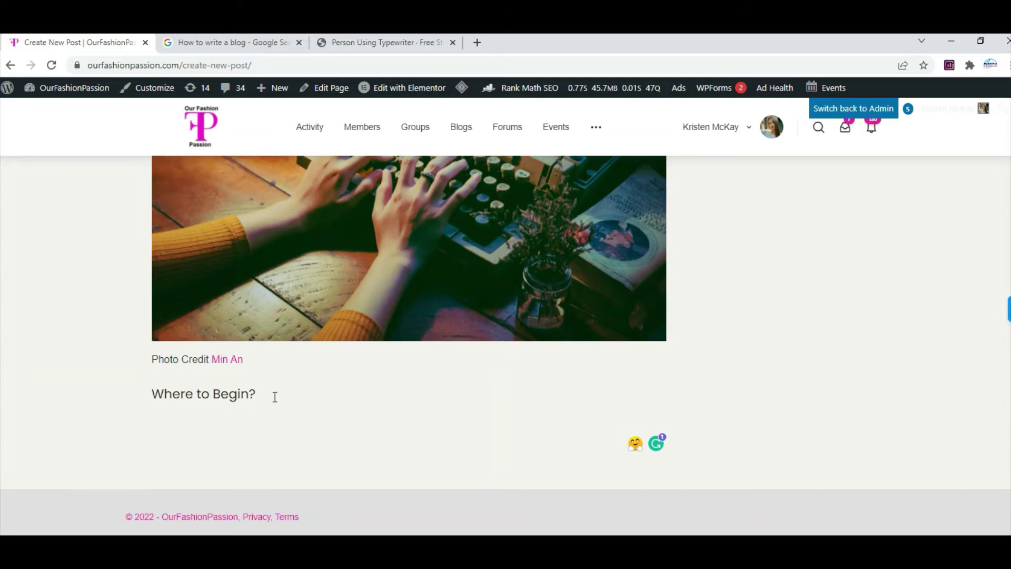
key("Return")
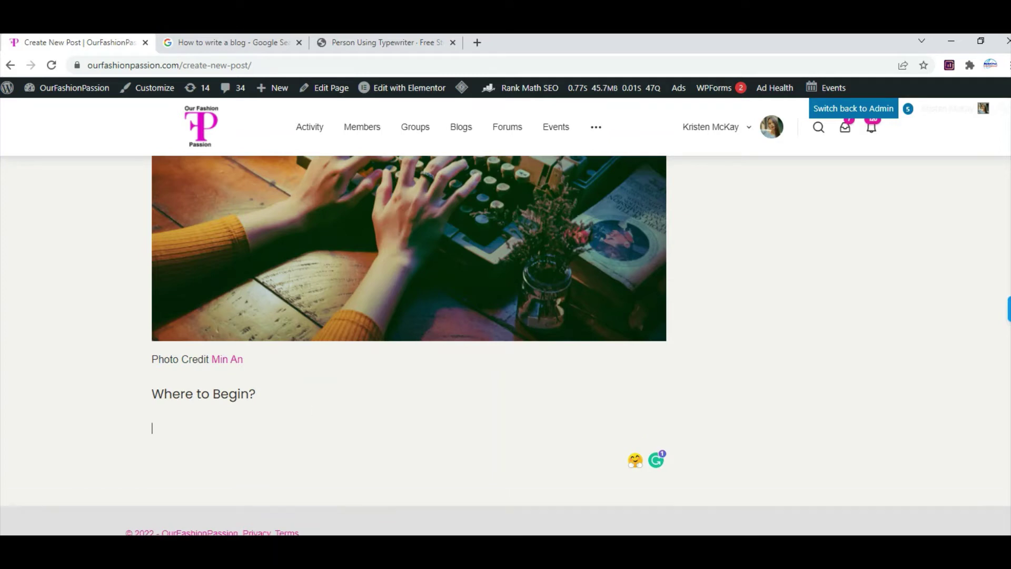
- Paste the Word paragraph beginning 'The best place to start' beneath the heading
left_click(451, 500)
left_click(454, 426)
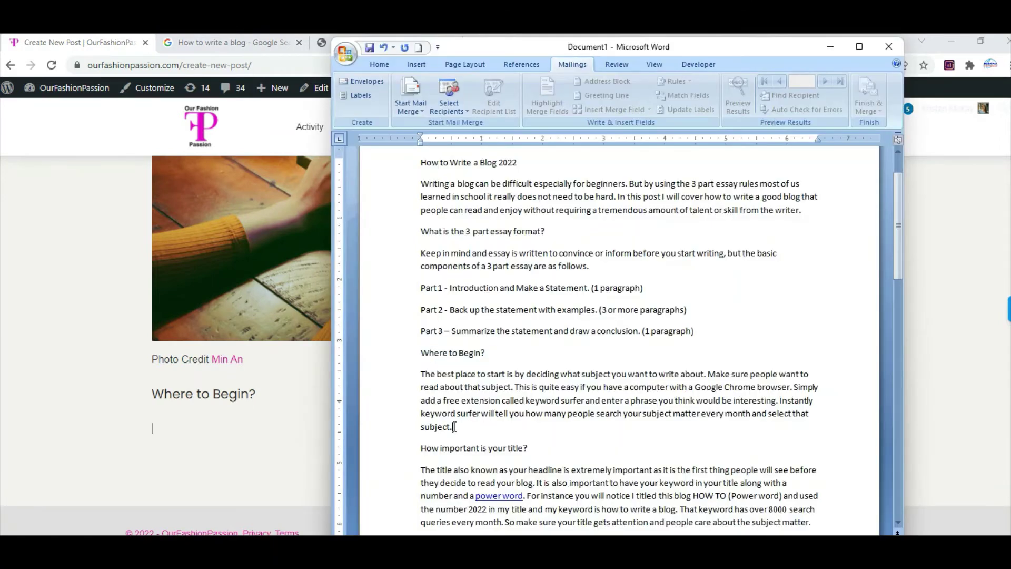
left_click_drag(454, 426, 421, 373)
right_click(462, 389)
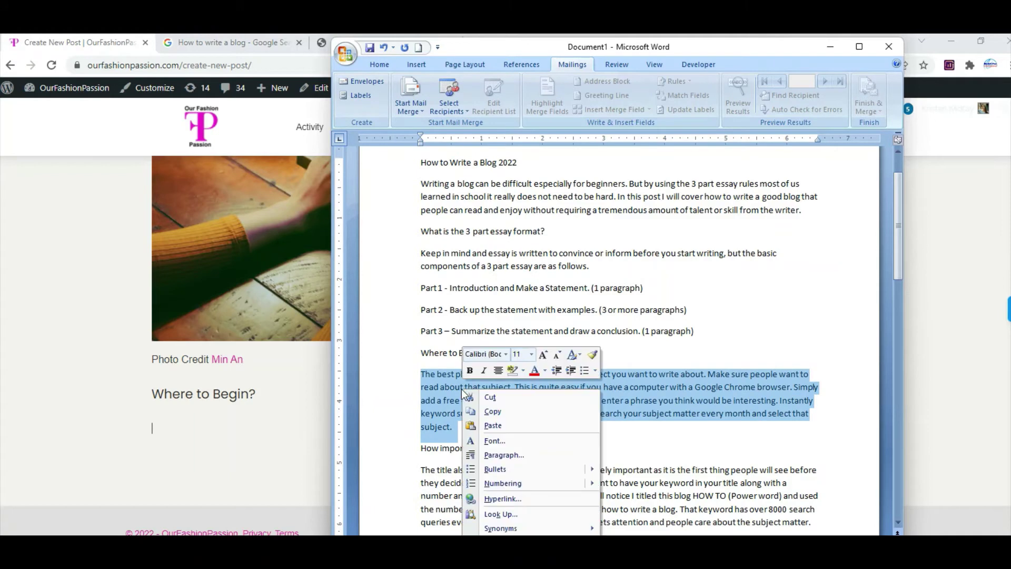
left_click(490, 412)
left_click(163, 429)
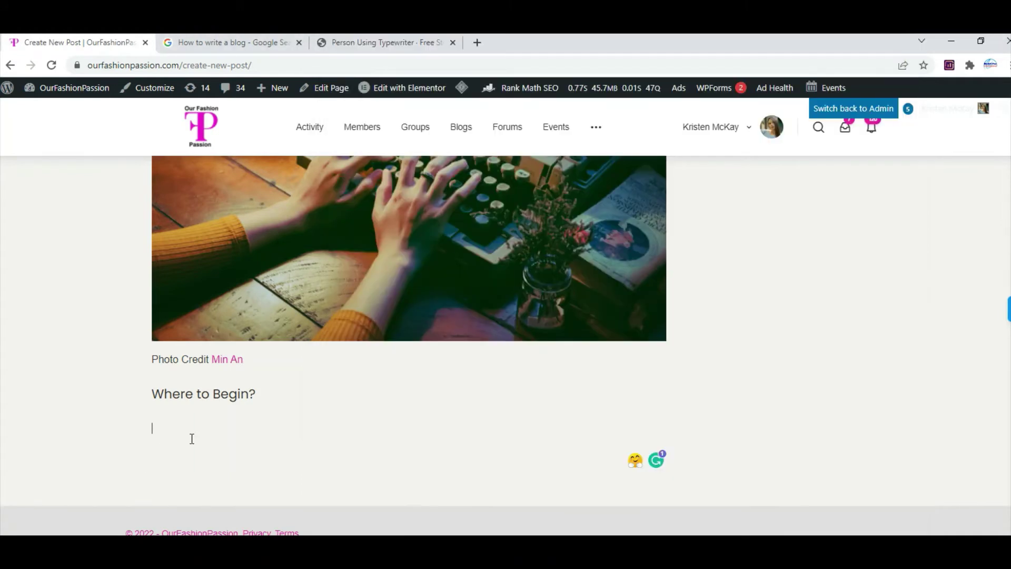
right_click(169, 421)
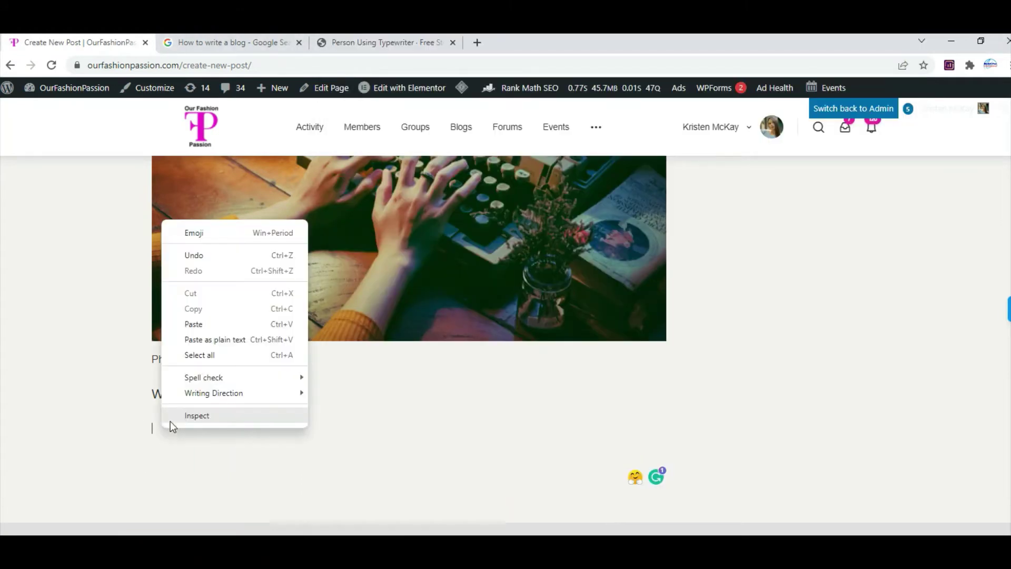
left_click(200, 322)
scroll(389, 472, "down", 2)
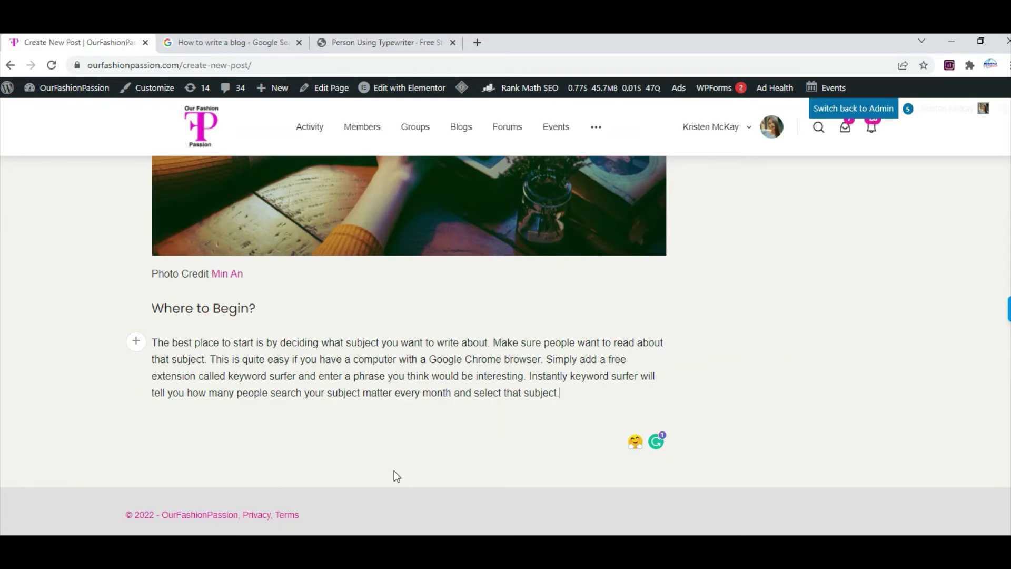
left_click(221, 43)
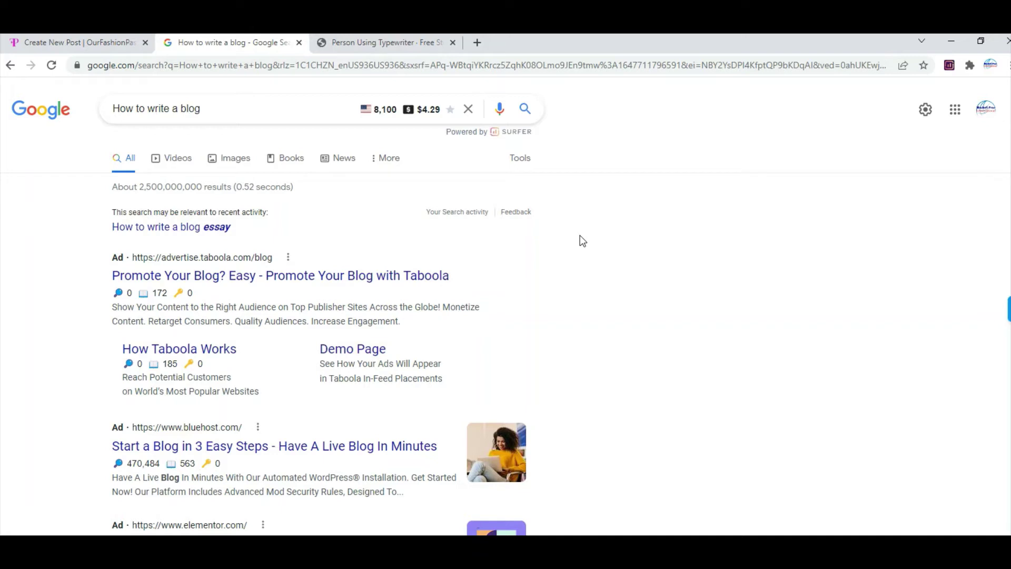
left_click(49, 41)
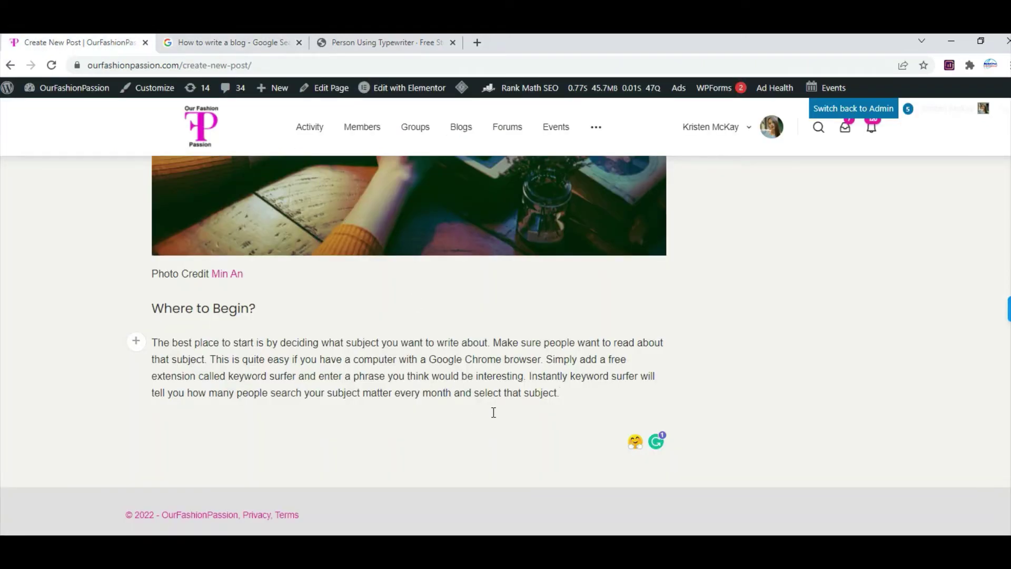
- Paste the line 'How important is your title?' from Word into a new paragraph
left_click(580, 389)
key("Return")
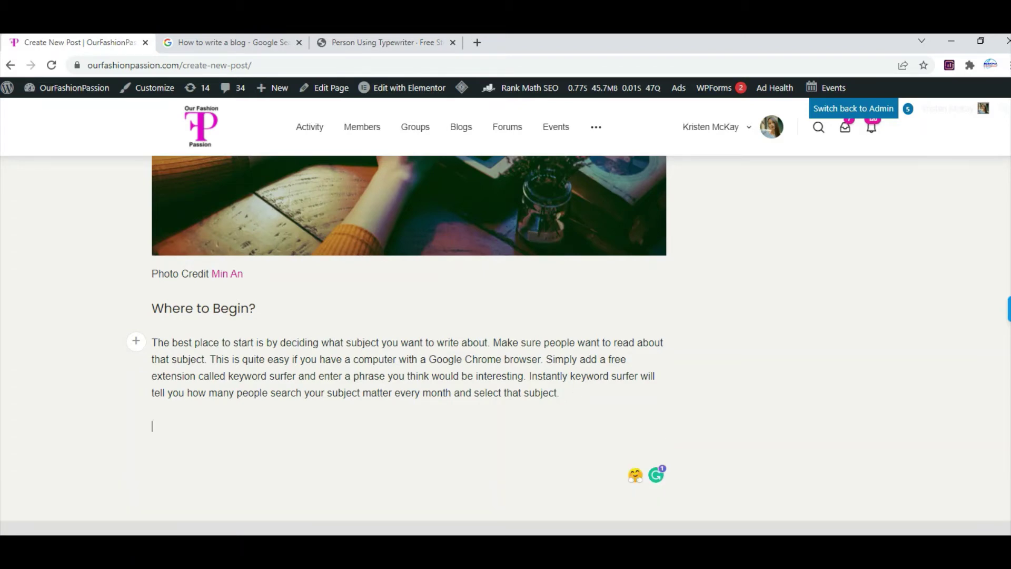
key("alt+Tab")
scroll(508, 413, "down", 2)
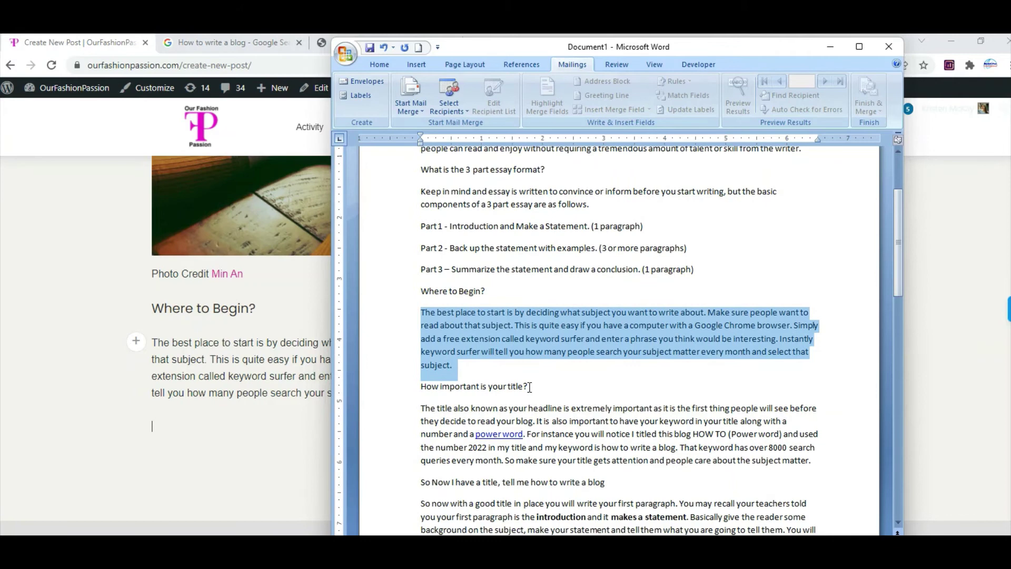
left_click_drag(530, 386, 421, 389)
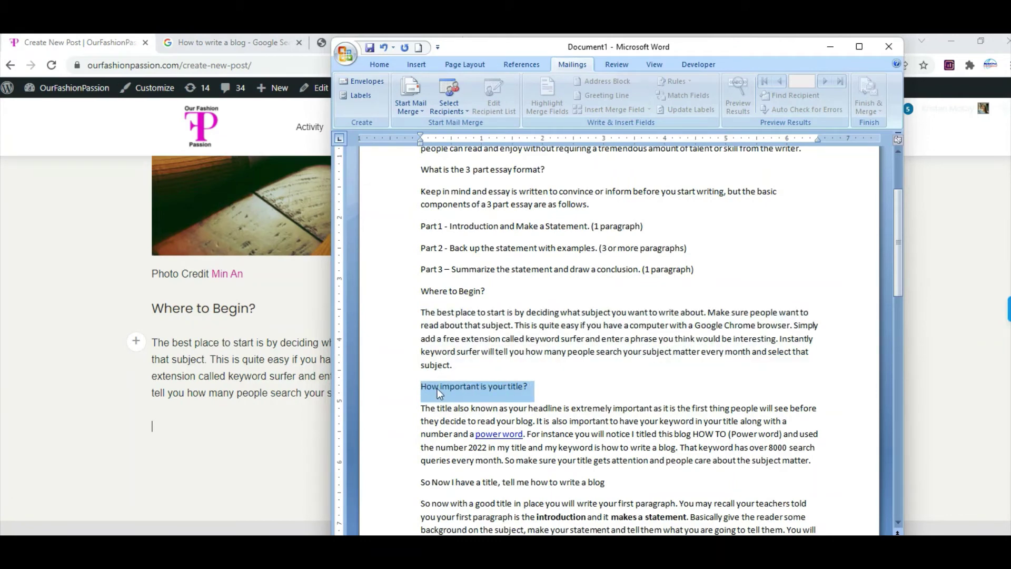
right_click(437, 388)
left_click(463, 409)
left_click(161, 427)
right_click(161, 428)
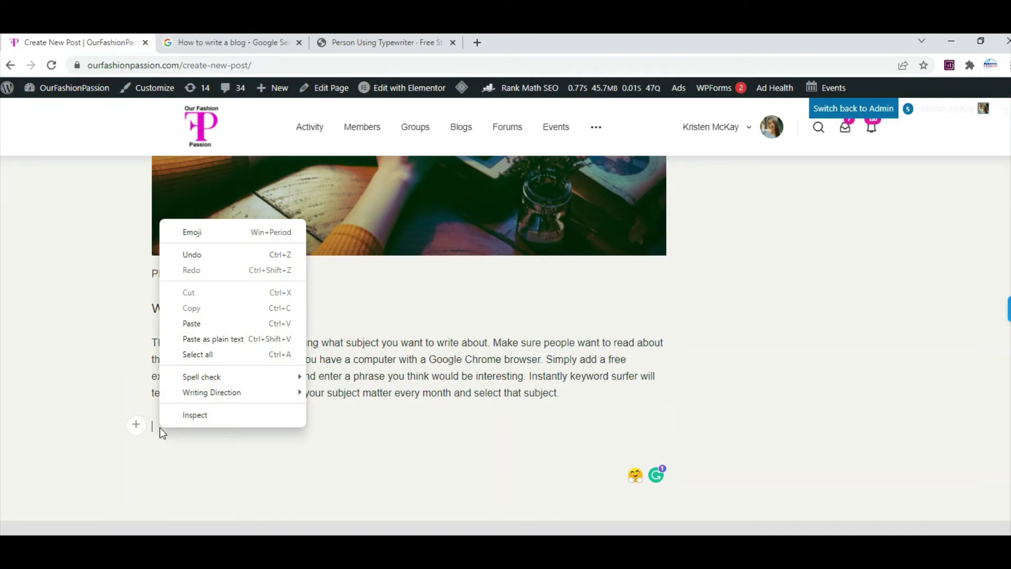
left_click(195, 323)
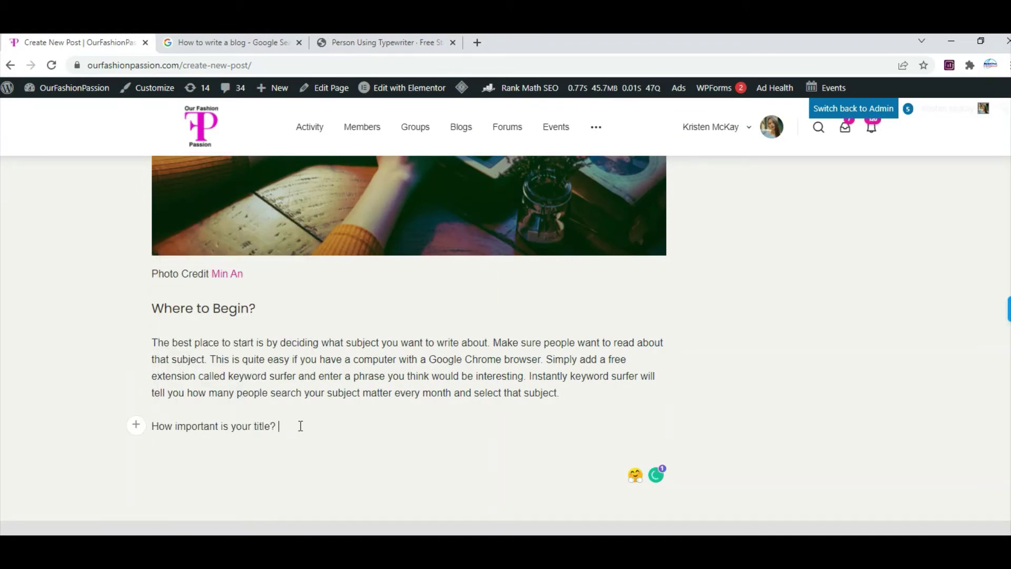
- Format 'How important is your title?' as an H3 heading
left_click_drag(300, 425, 147, 428)
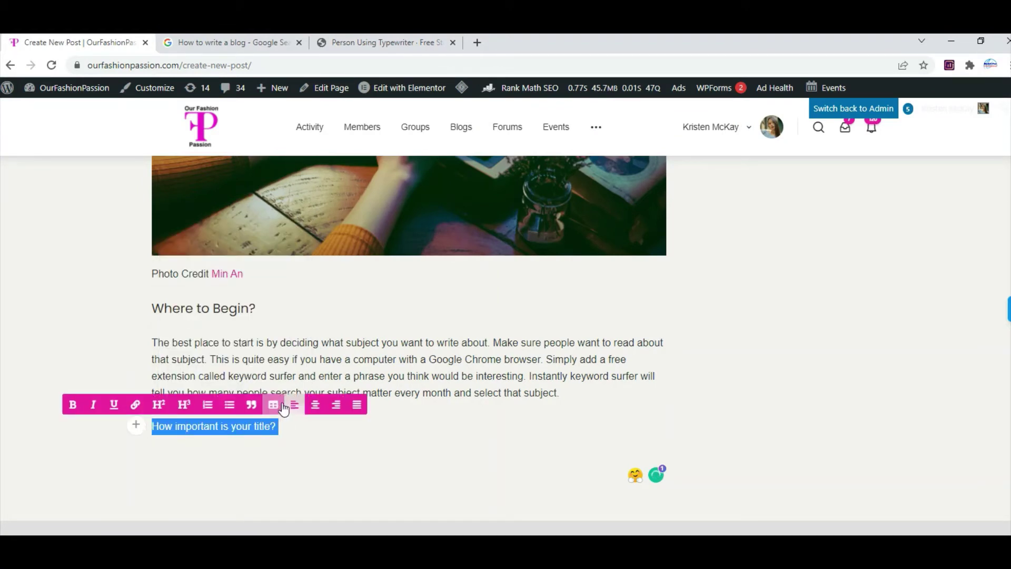
left_click(184, 405)
left_click(383, 435)
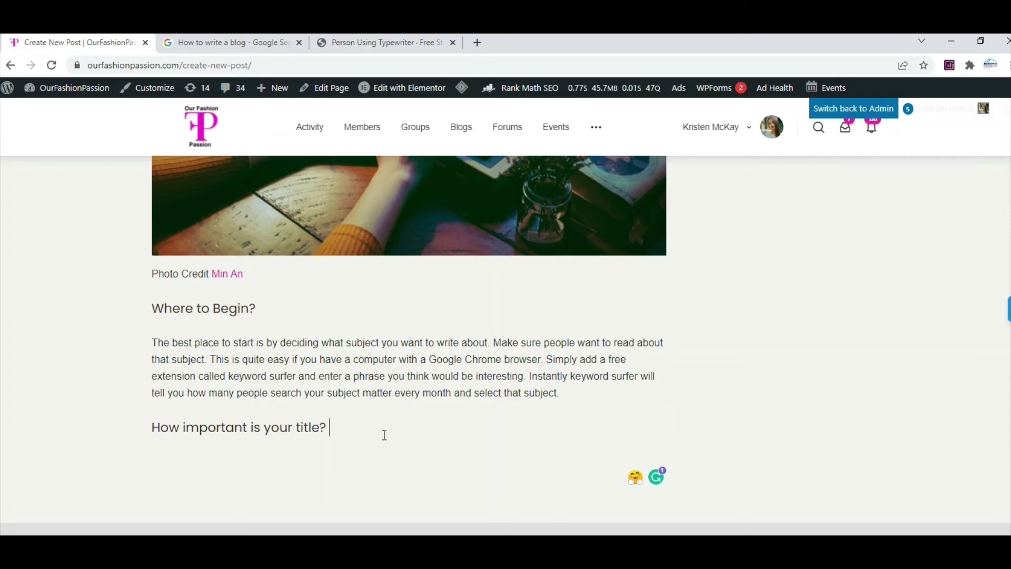
scroll(384, 435, "down", 1)
- Paste the Word paragraph on the title's importance under its heading and accept Grammarly's 'is also known' fix
key("alt+Tab")
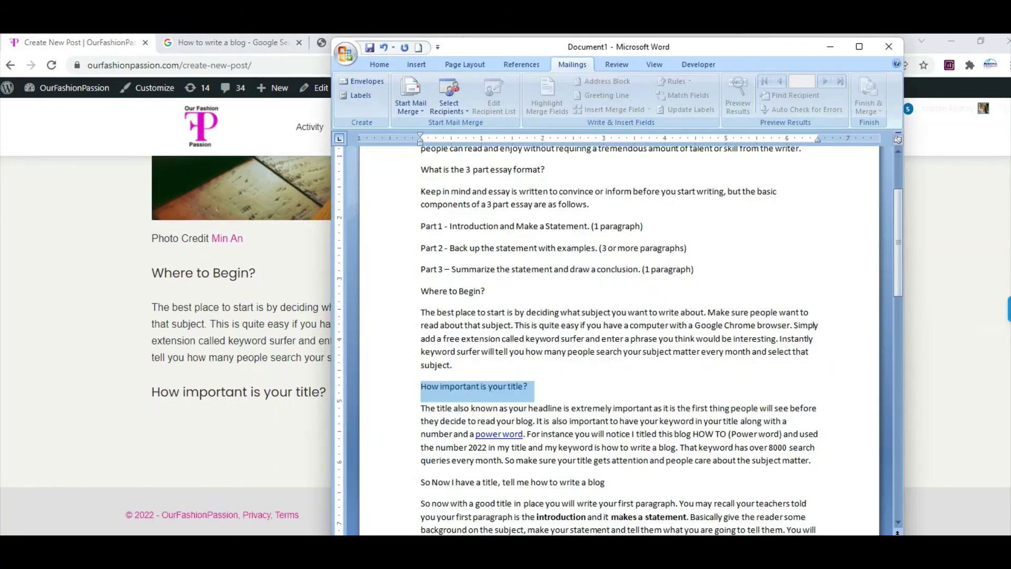
left_click_drag(812, 461, 424, 408)
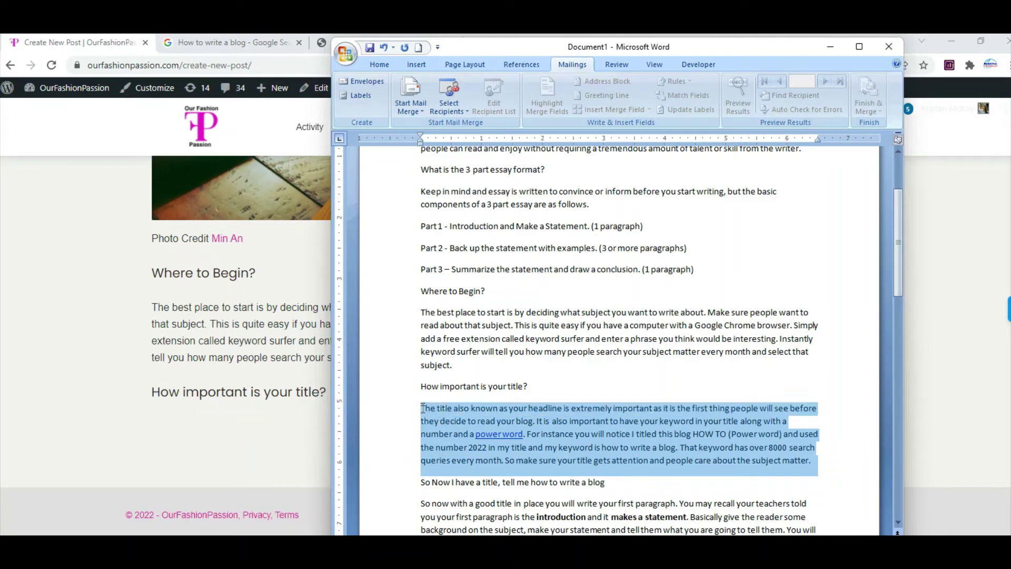
right_click(461, 432)
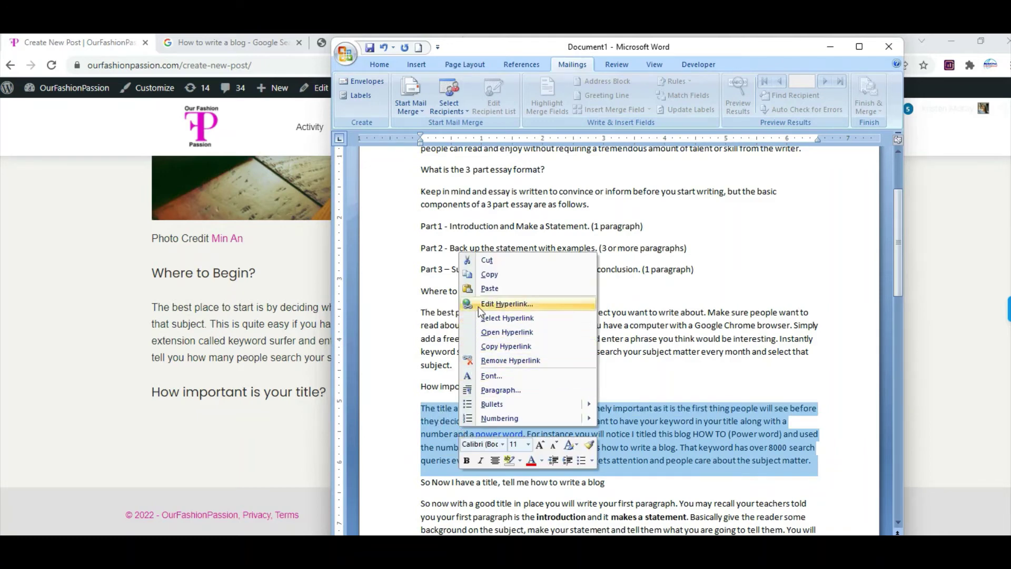
left_click(483, 274)
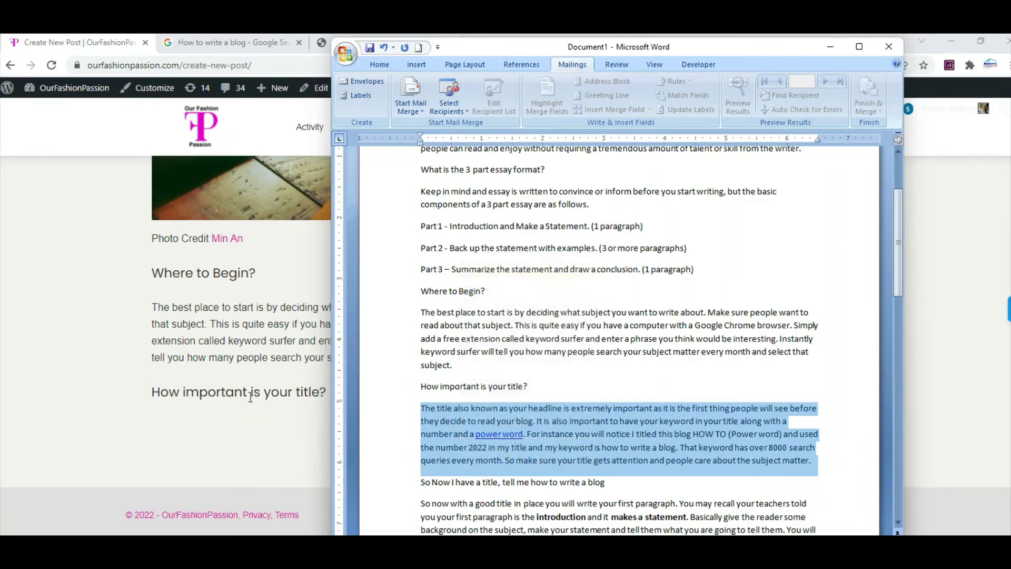
left_click(158, 421)
right_click(162, 428)
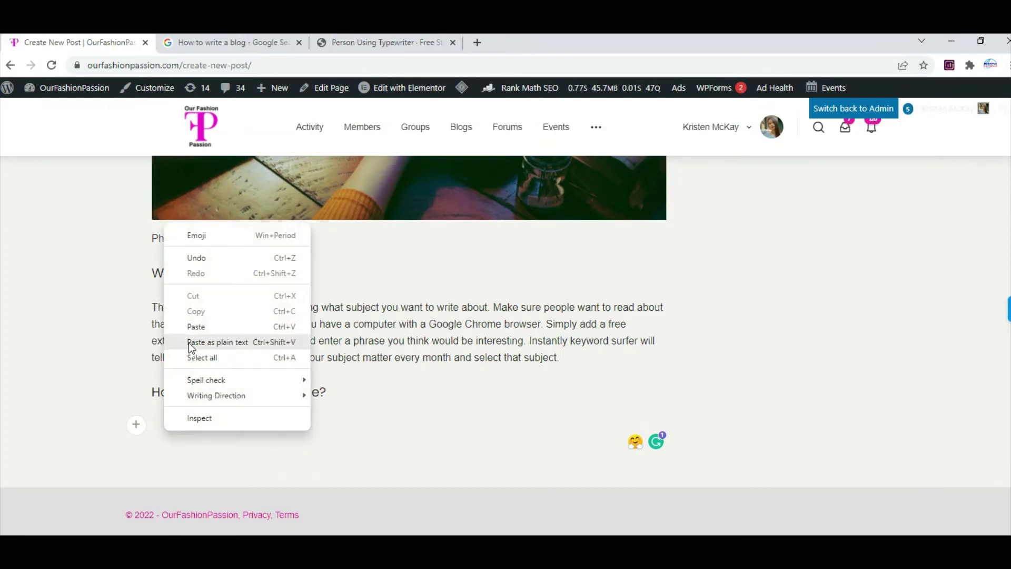
left_click(197, 327)
scroll(436, 463, "down", 1)
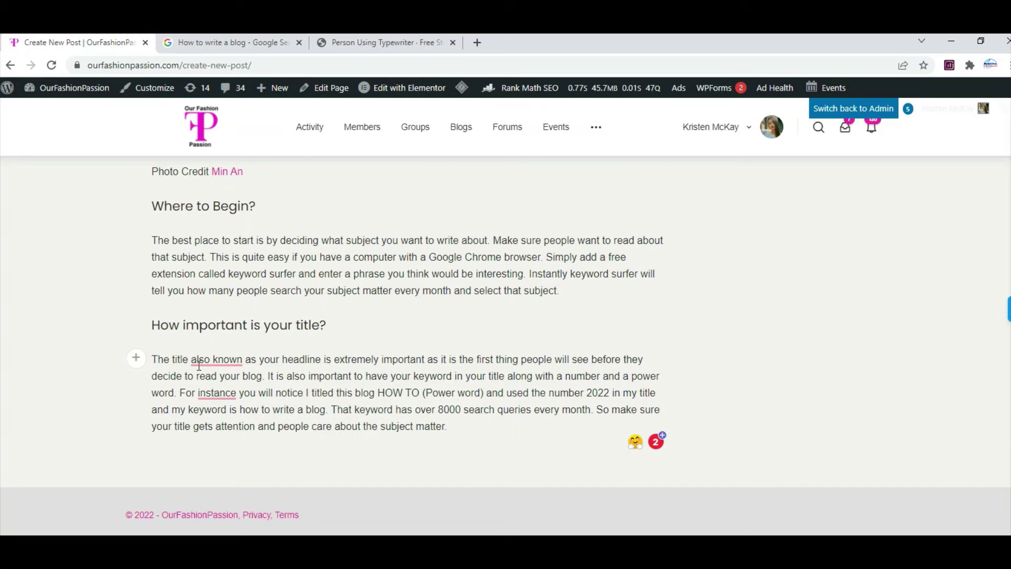
mouse_move(206, 362)
left_click(229, 402)
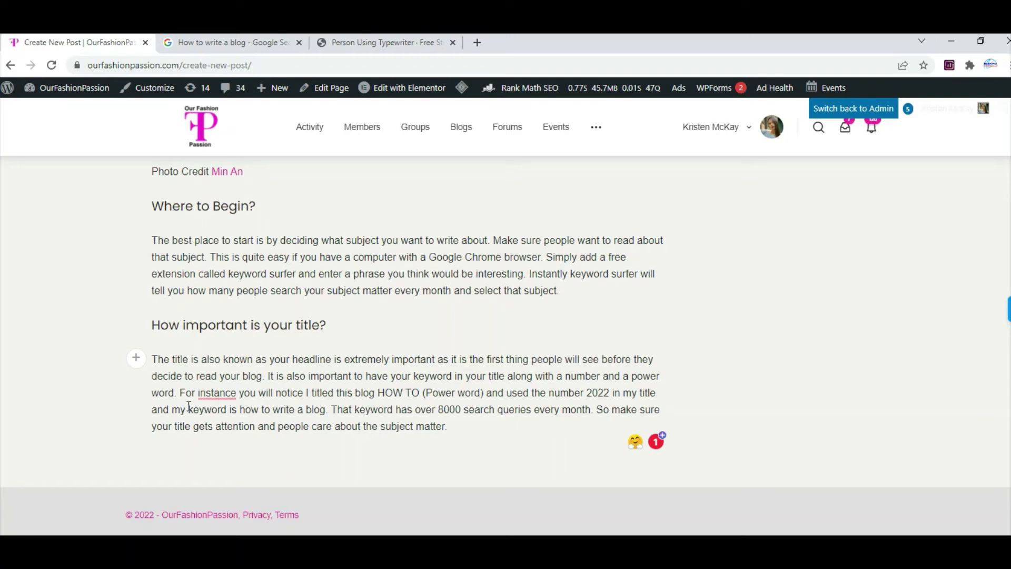
- Accept Grammarly's comma after 'For instance' and scroll through the title paragraph to review it
left_click(216, 394)
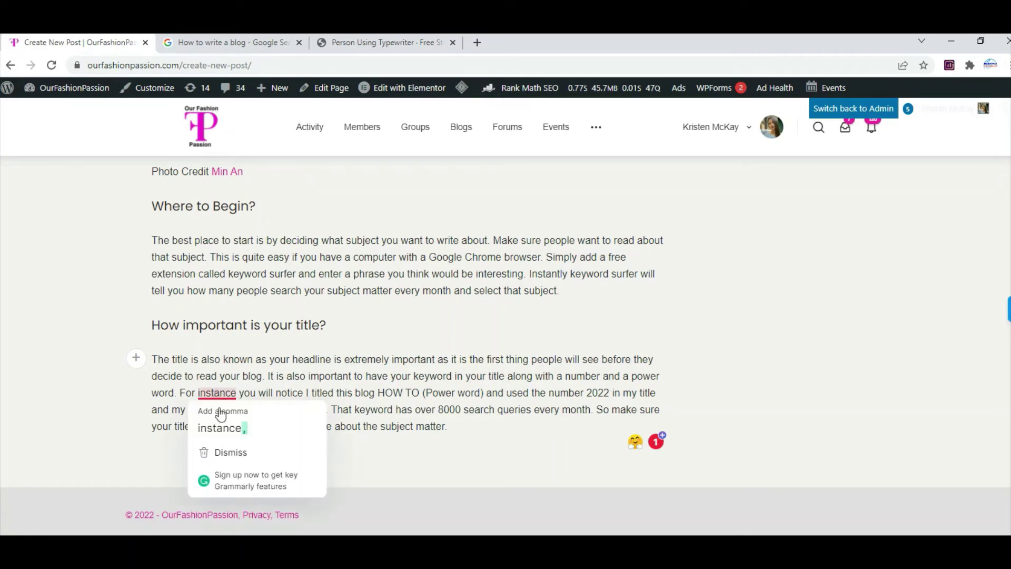
left_click(221, 428)
scroll(428, 357, "up", 15)
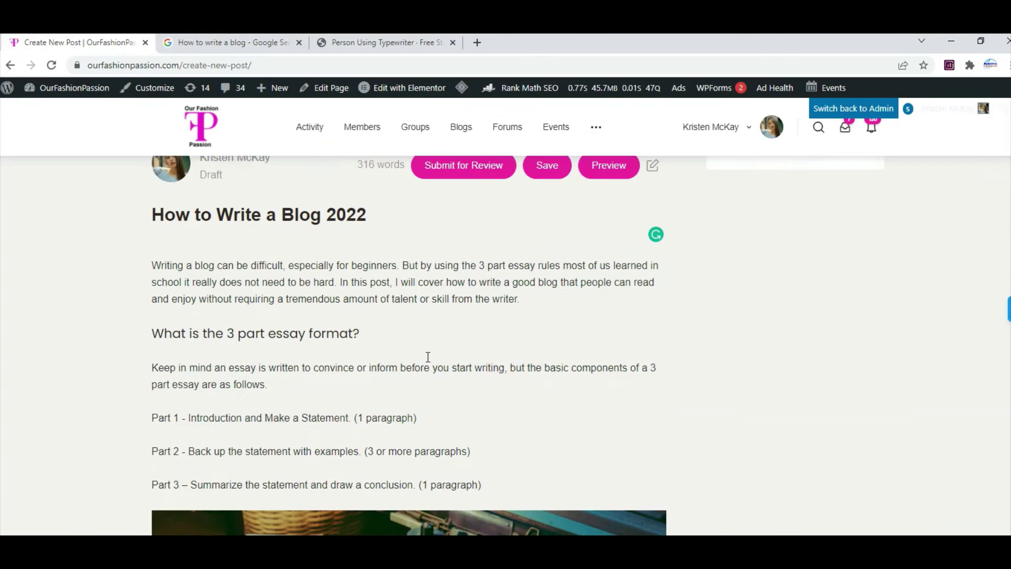
scroll(428, 357, "up", 1)
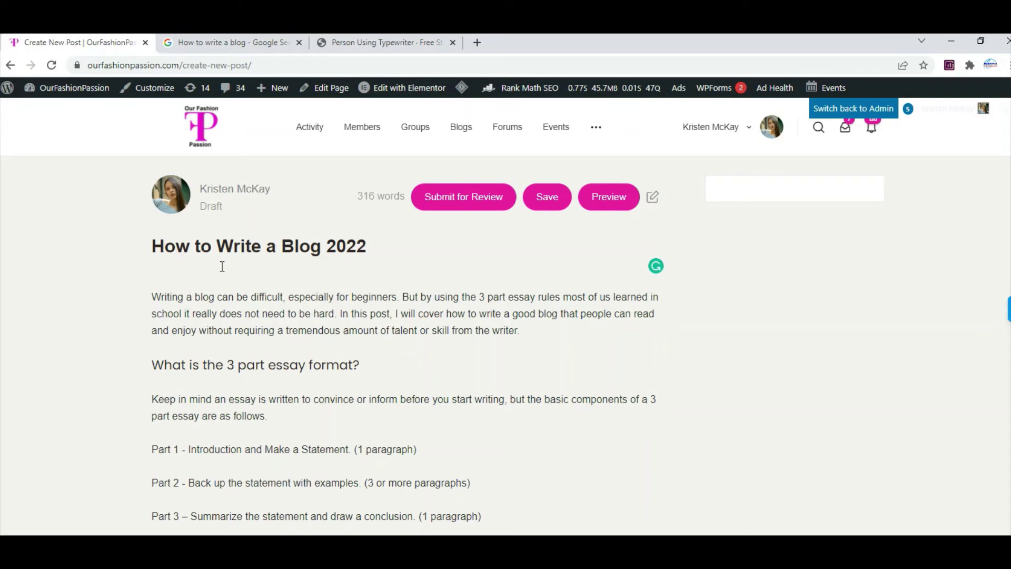
scroll(370, 337, "down", 13)
scroll(385, 365, "down", 1)
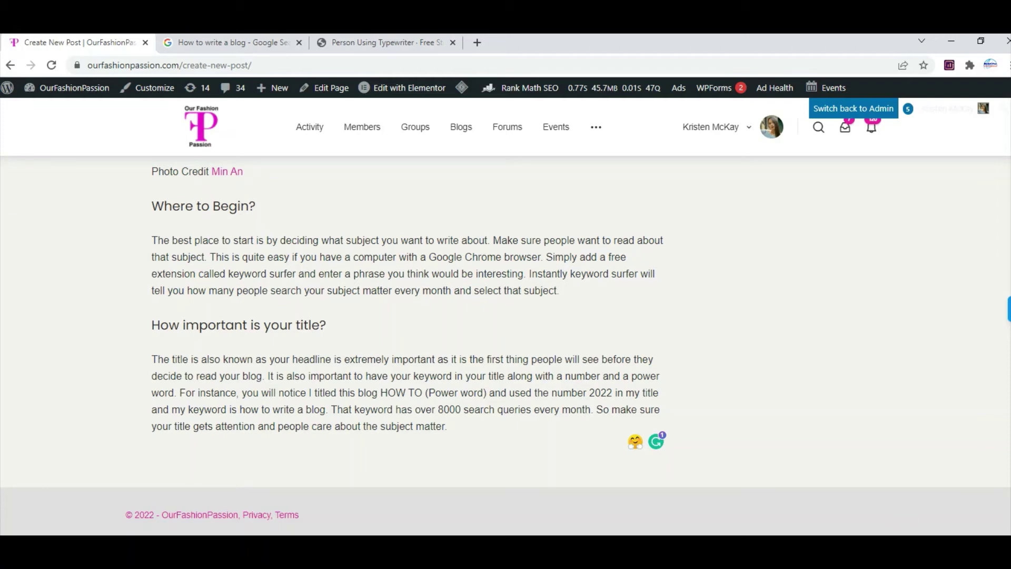
- Paste 'So Now I have a title, tell me how to write a blog' from Word below the paragraph
key("Return")
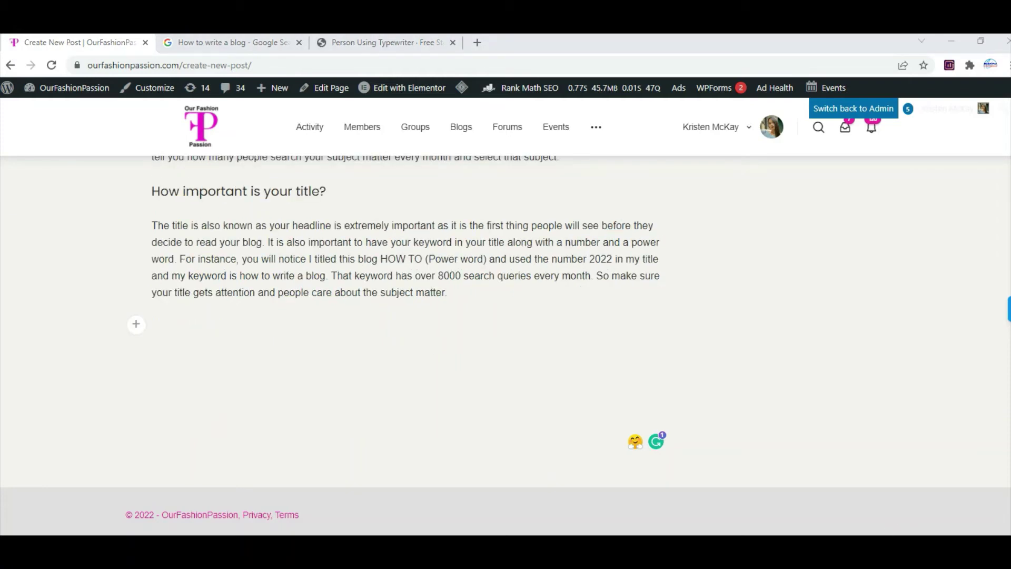
key("alt+Tab")
scroll(598, 432, "down", 2)
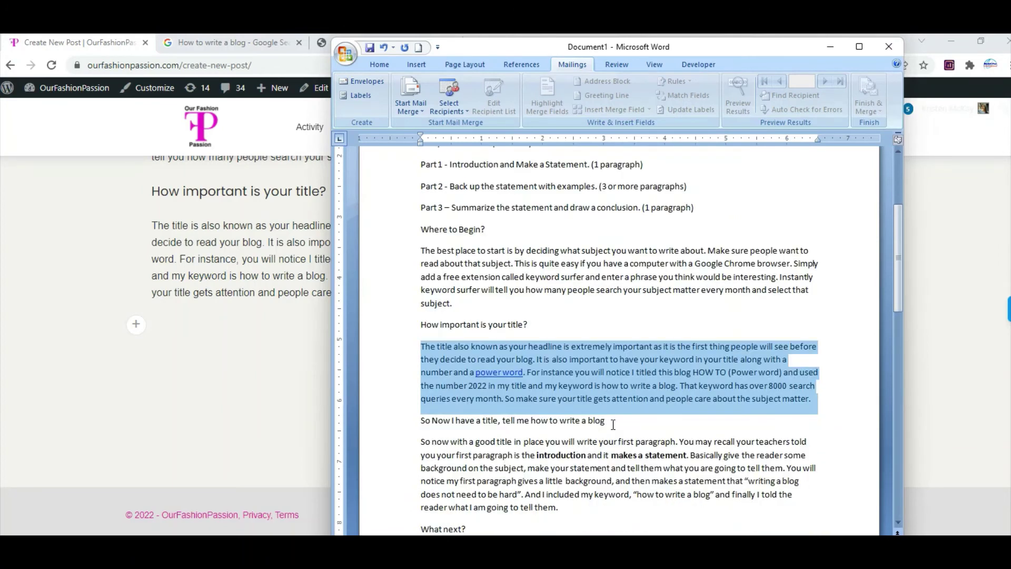
left_click_drag(628, 420, 420, 422)
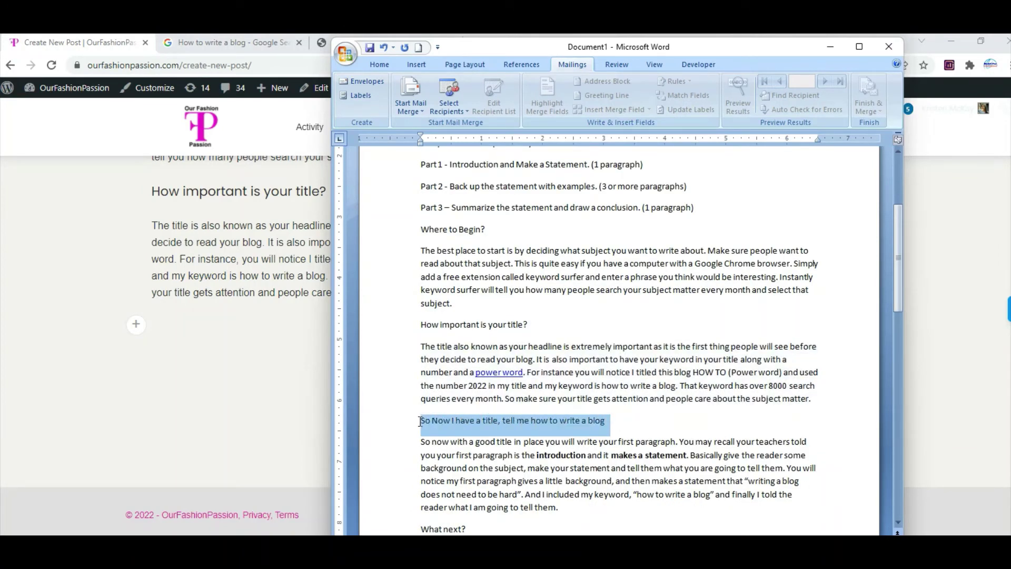
right_click(501, 435)
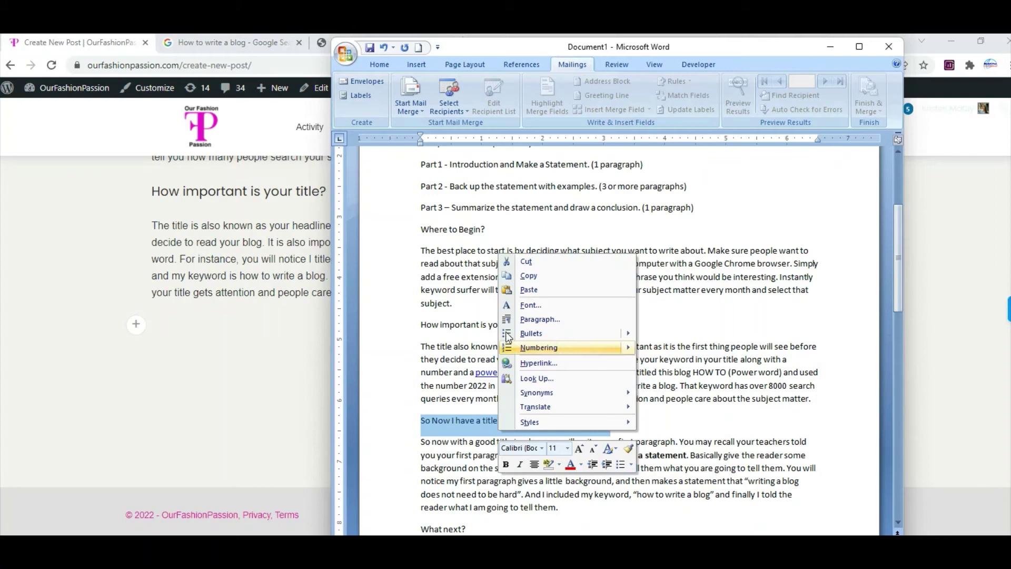
left_click(529, 275)
left_click(159, 328)
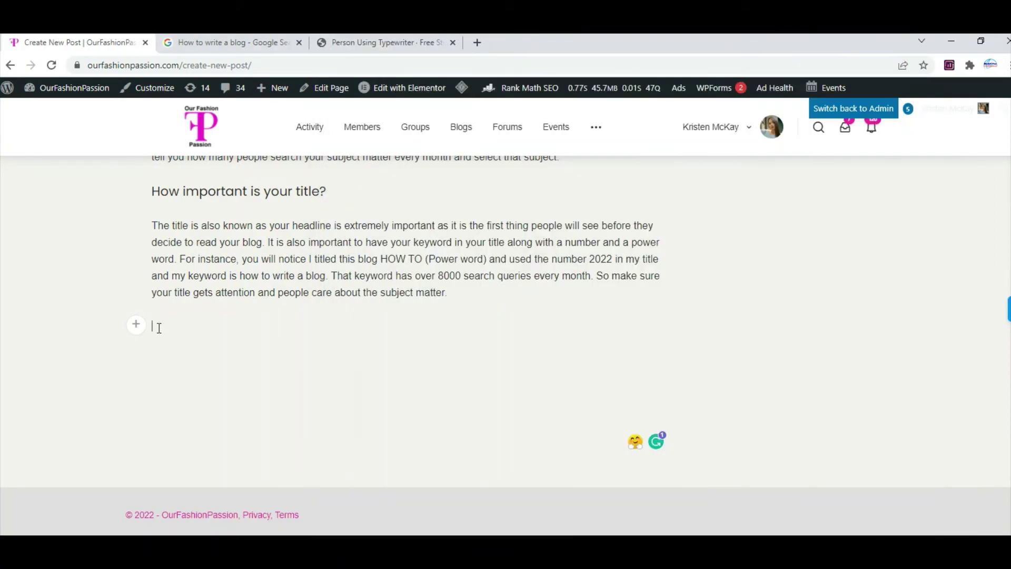
right_click(159, 327)
left_click(194, 429)
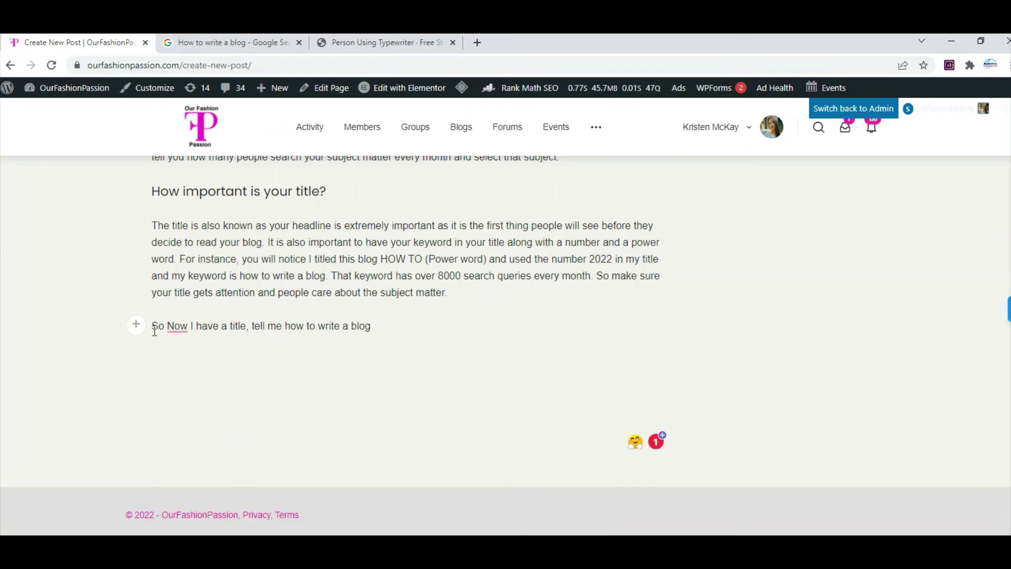
- Lowercase 'now' via Grammarly, make the line an H3 heading, and select the next Word paragraph
mouse_move(176, 327)
left_click(179, 362)
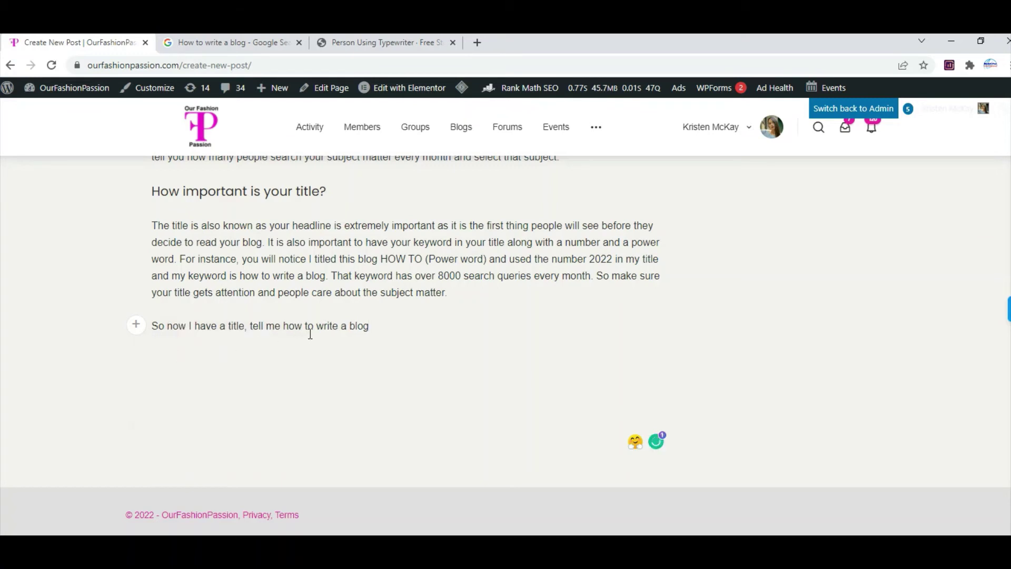
left_click_drag(371, 327, 149, 323)
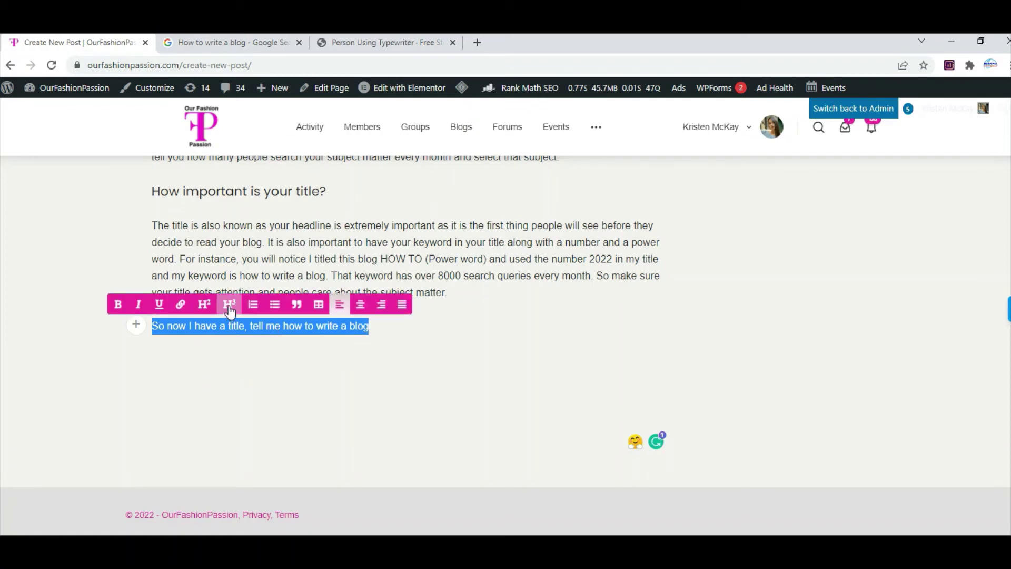
left_click(229, 304)
key("Return")
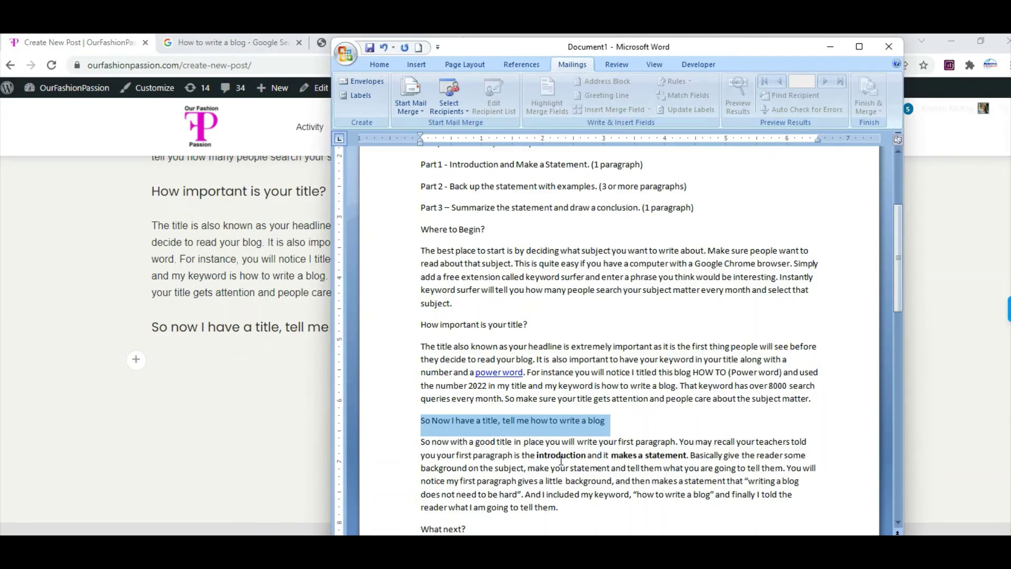
scroll(560, 458, "down", 2)
left_click_drag(566, 446, 423, 380)
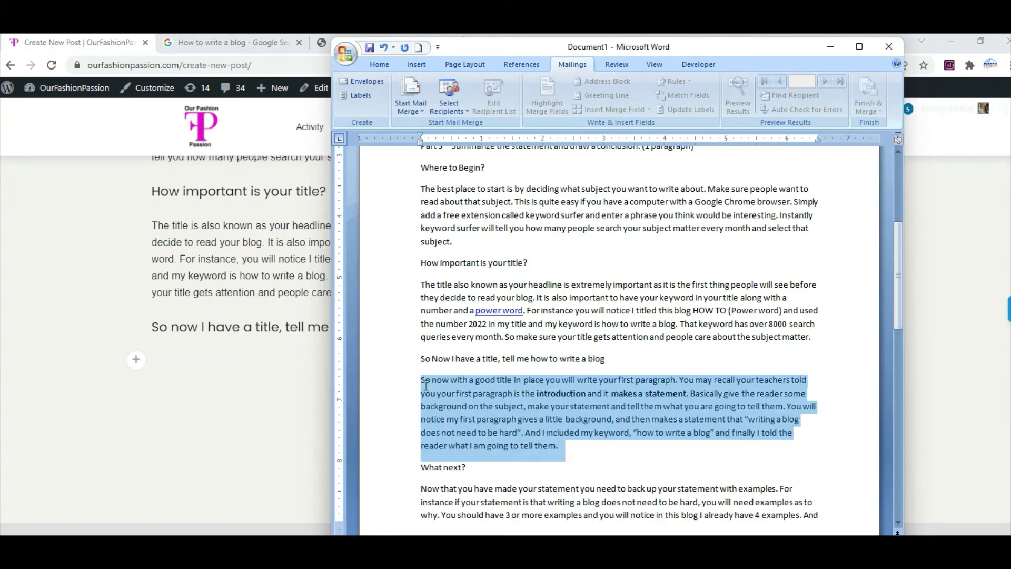
- Paste the 'So now with a good title' paragraph under the new heading
right_click(489, 399)
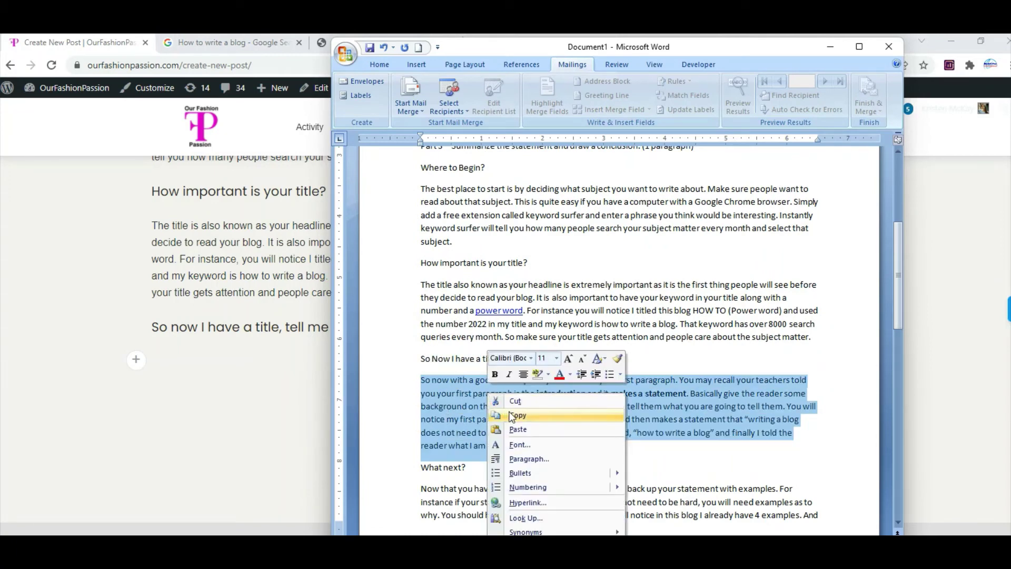
left_click(512, 416)
left_click(172, 359)
right_click(172, 360)
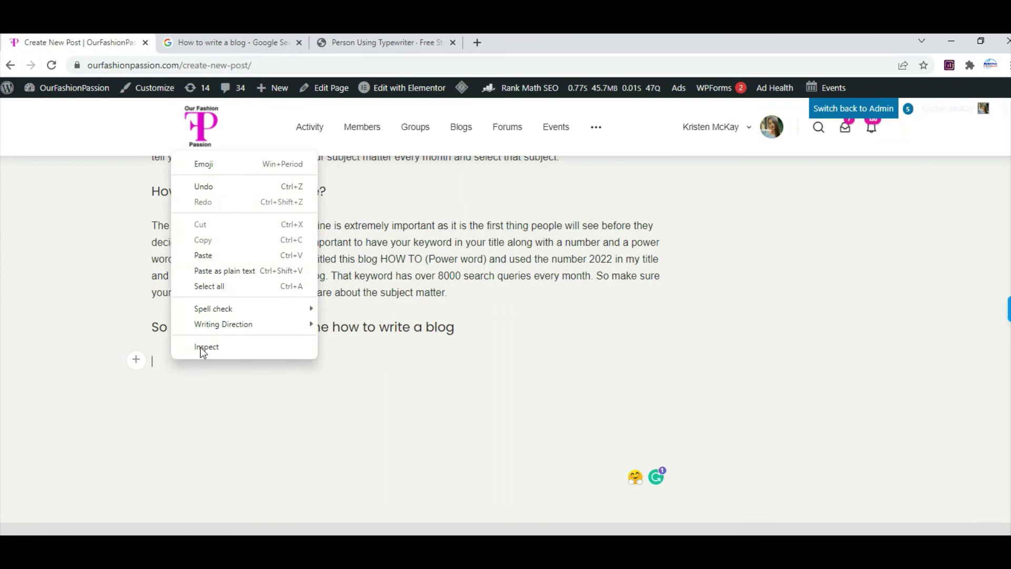
left_click(204, 256)
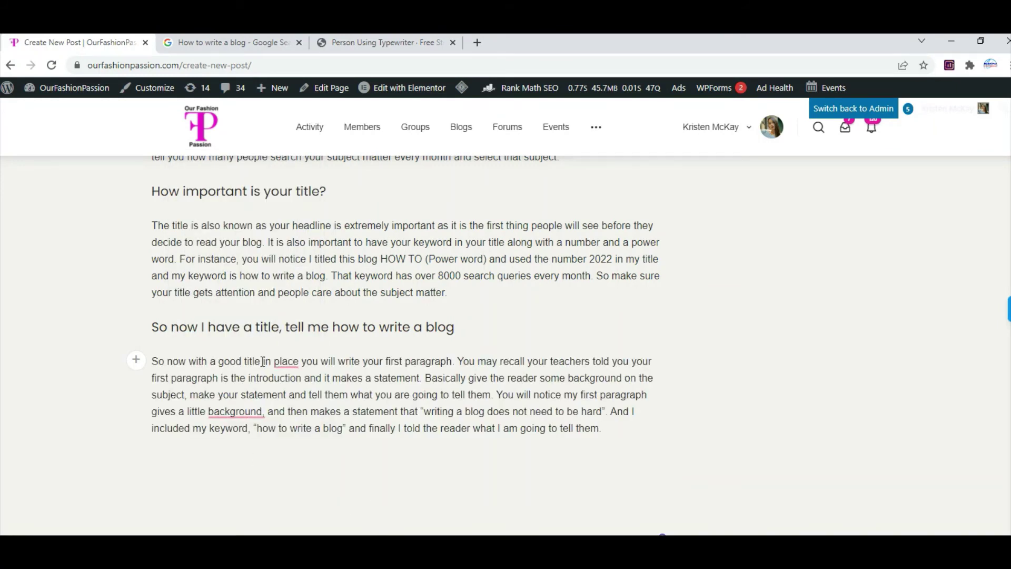
- Add Grammarly's comma after 'place' and scroll through the pasted text to review it
left_click(287, 362)
left_click(291, 385)
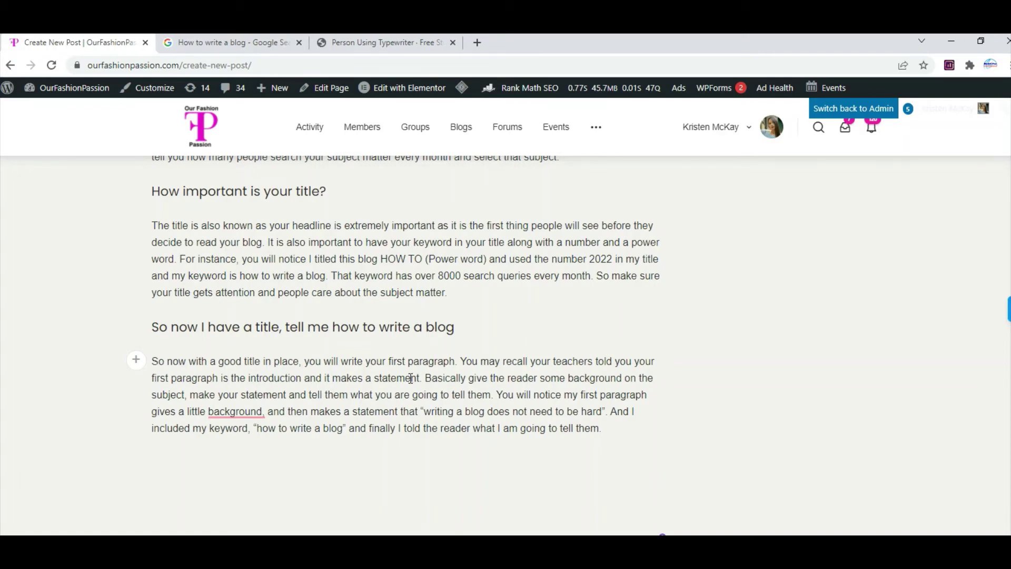
scroll(410, 378, "up", 15)
scroll(410, 377, "up", 3)
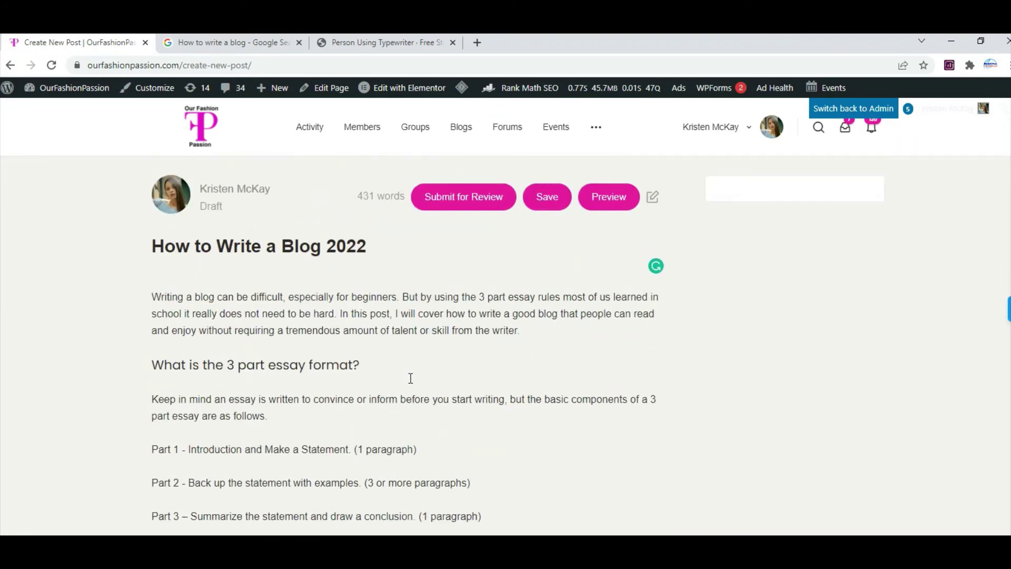
scroll(436, 432, "down", 7)
scroll(436, 438, "down", 8)
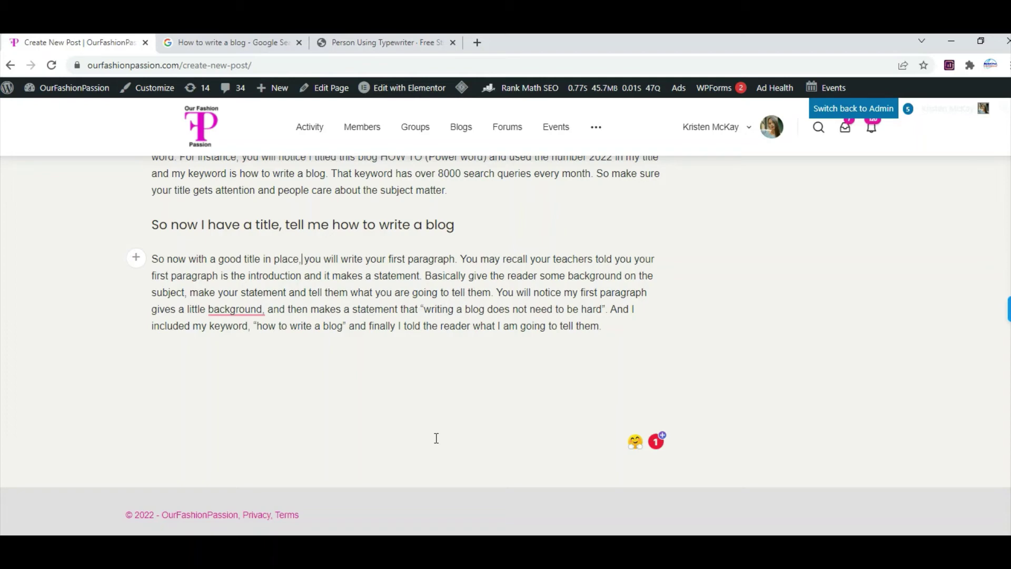
scroll(355, 395, "up", 15)
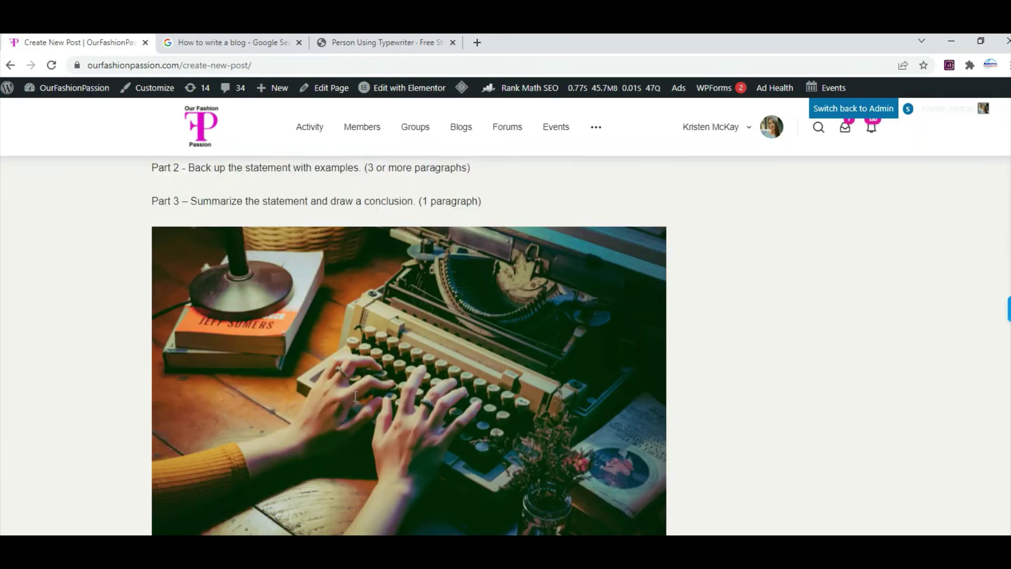
scroll(355, 394, "up", 4)
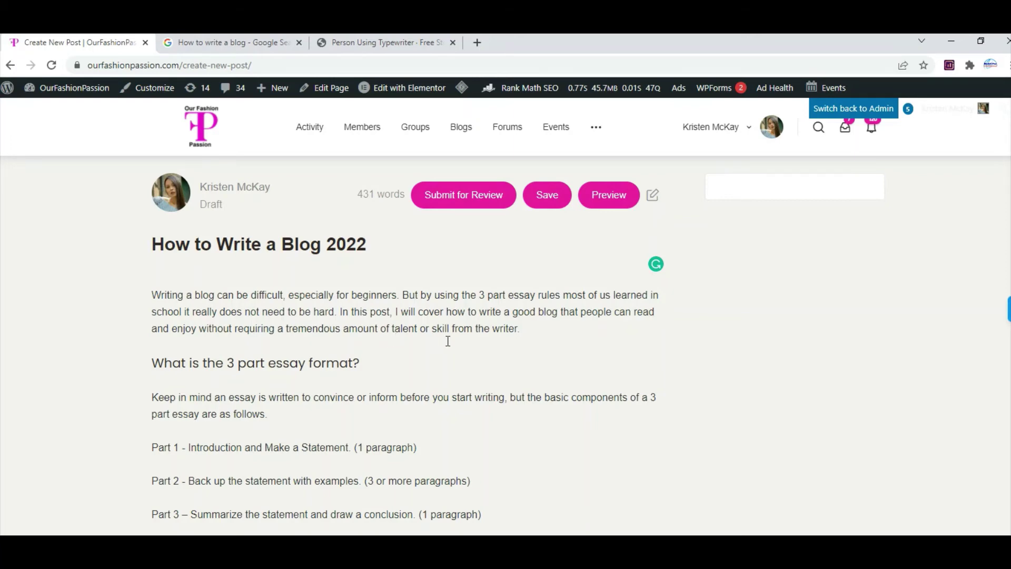
scroll(474, 343, "down", 15)
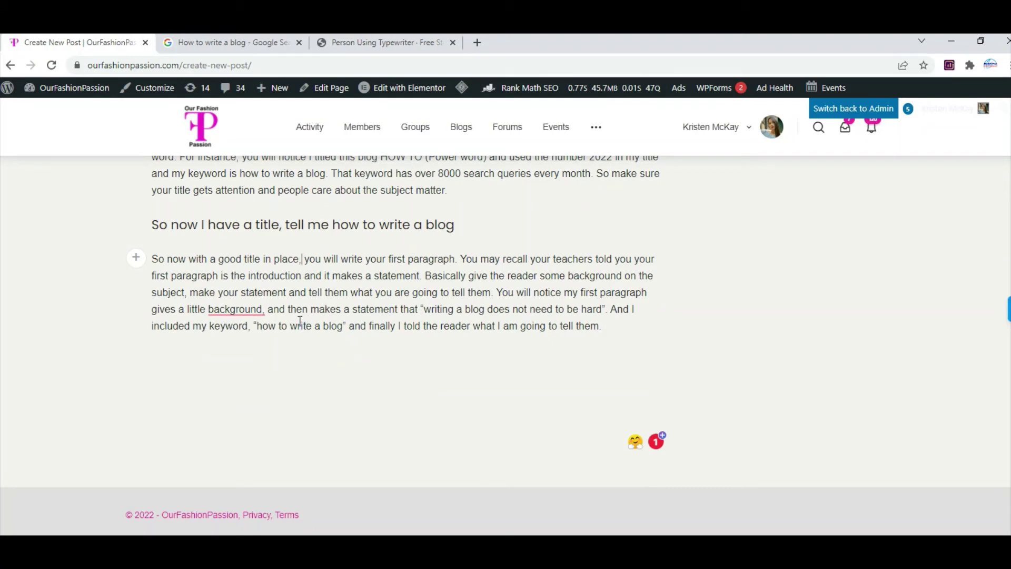
- Remove the comma after 'background' using Grammarly's suggestion
right_click(255, 315)
left_click(244, 343)
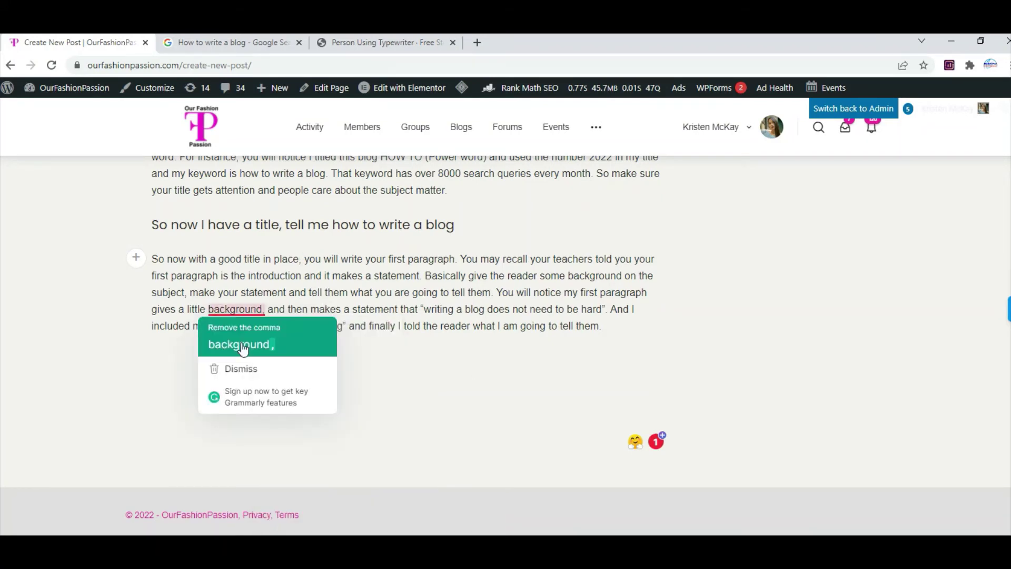
left_click(248, 343)
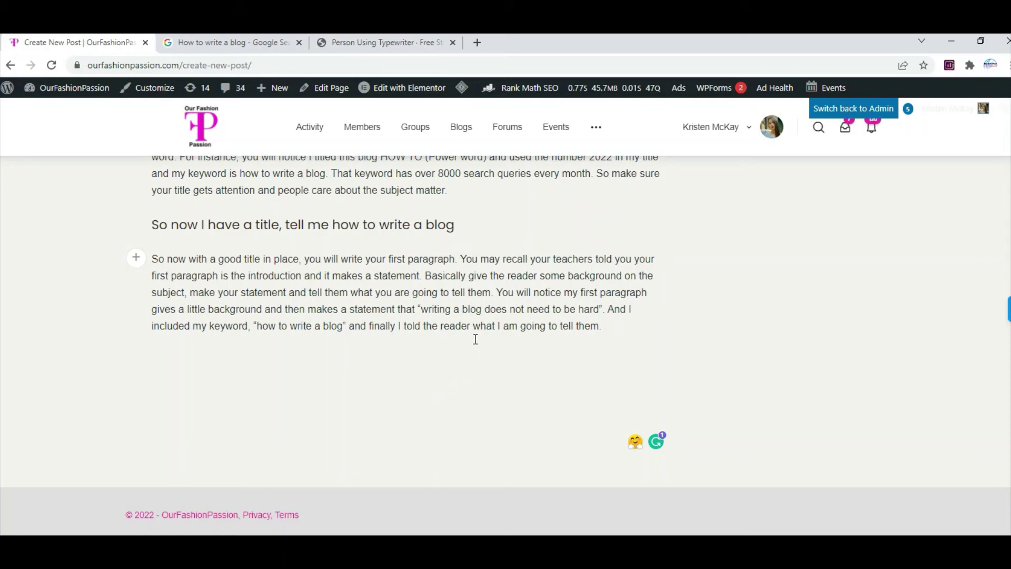
left_click(619, 330)
- Paste the 'What next?' section, make 'What next?' an H3 heading, and add a comma after 'For instance'
key("ctrl+v")
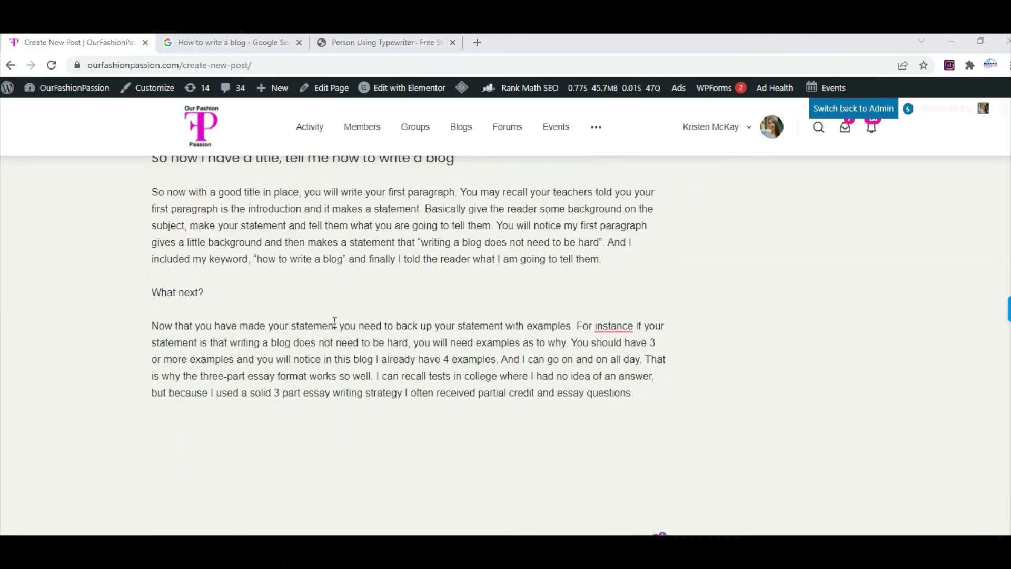
left_click(198, 297)
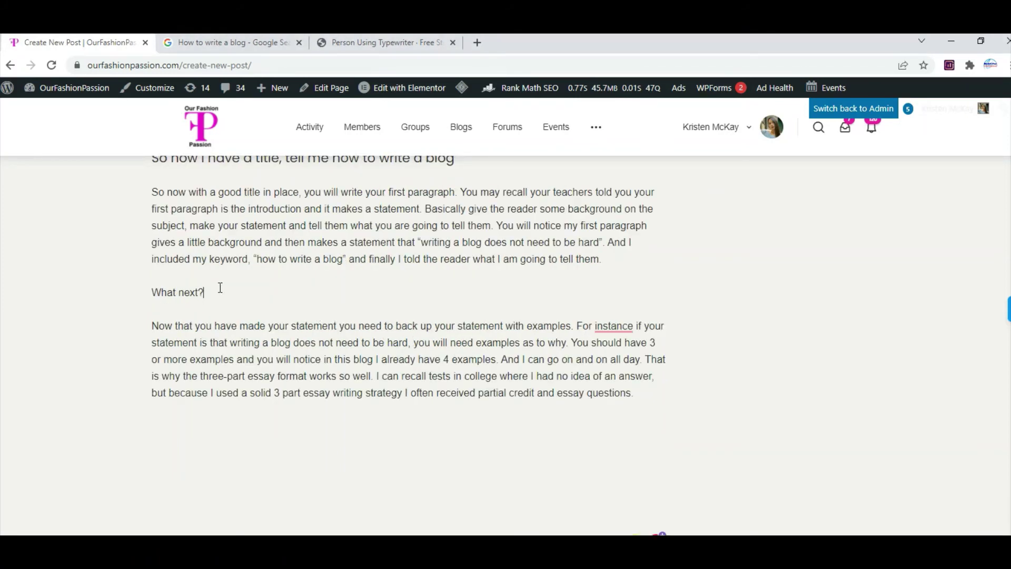
left_click_drag(204, 292, 154, 296)
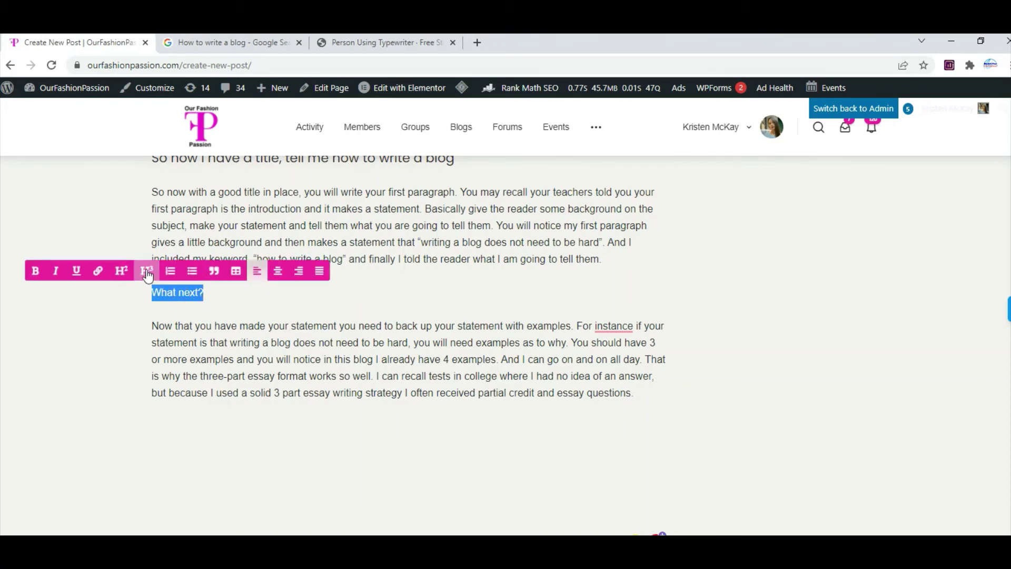
left_click(147, 273)
left_click(338, 469)
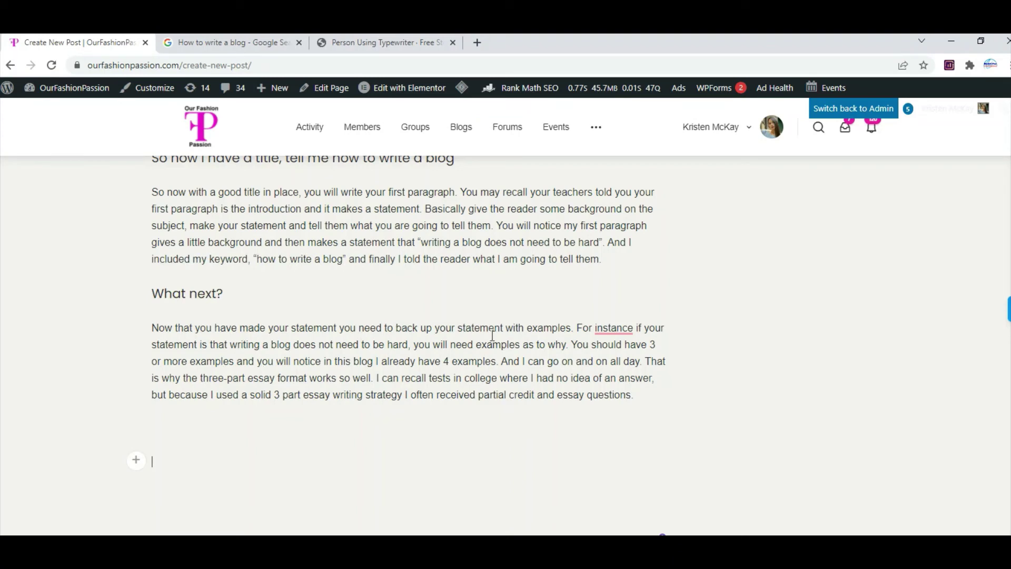
mouse_move(614, 328)
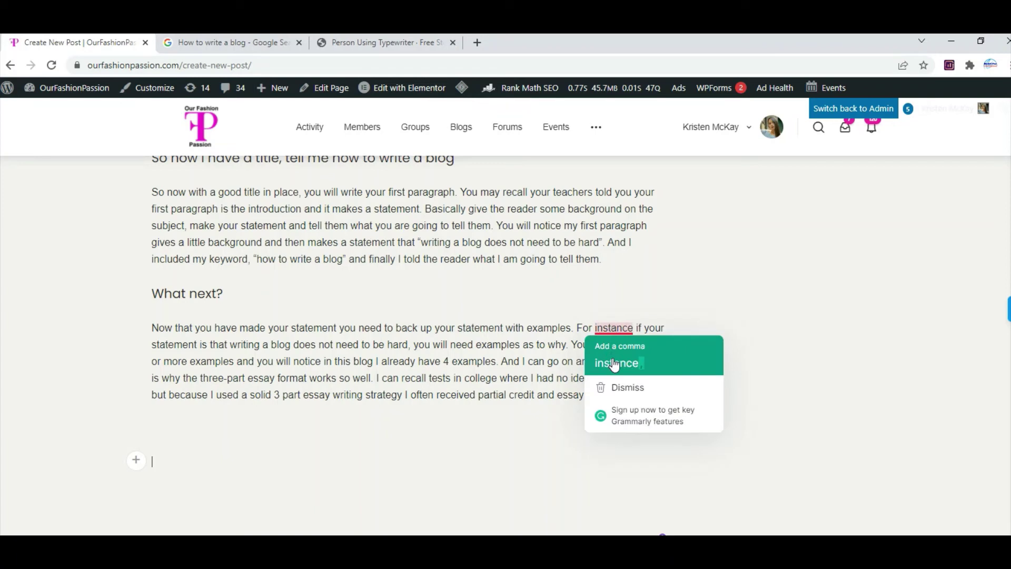
left_click(613, 362)
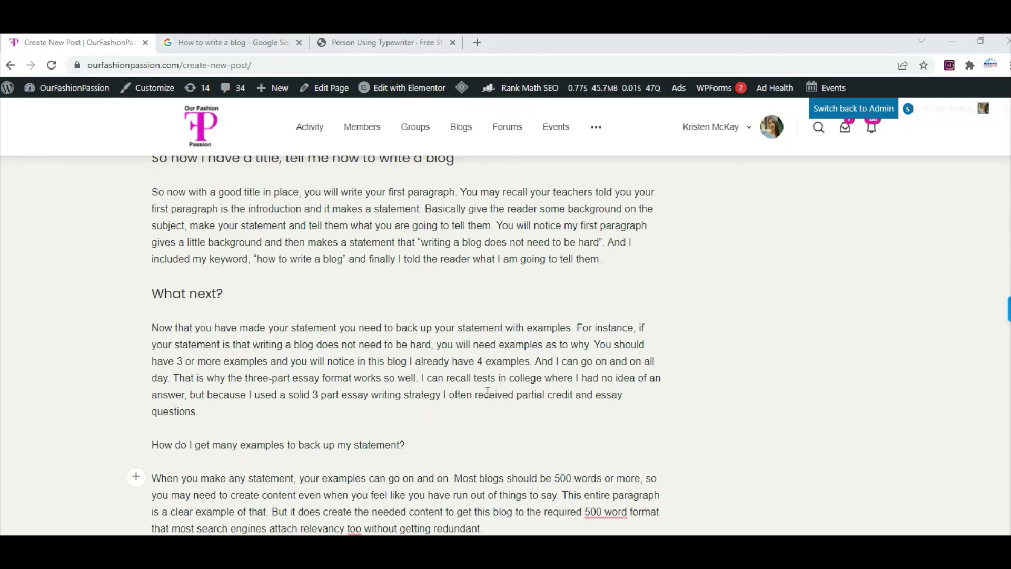
- Make the 'How do I get many examples' question an H3 heading
scroll(487, 392, "down", 4)
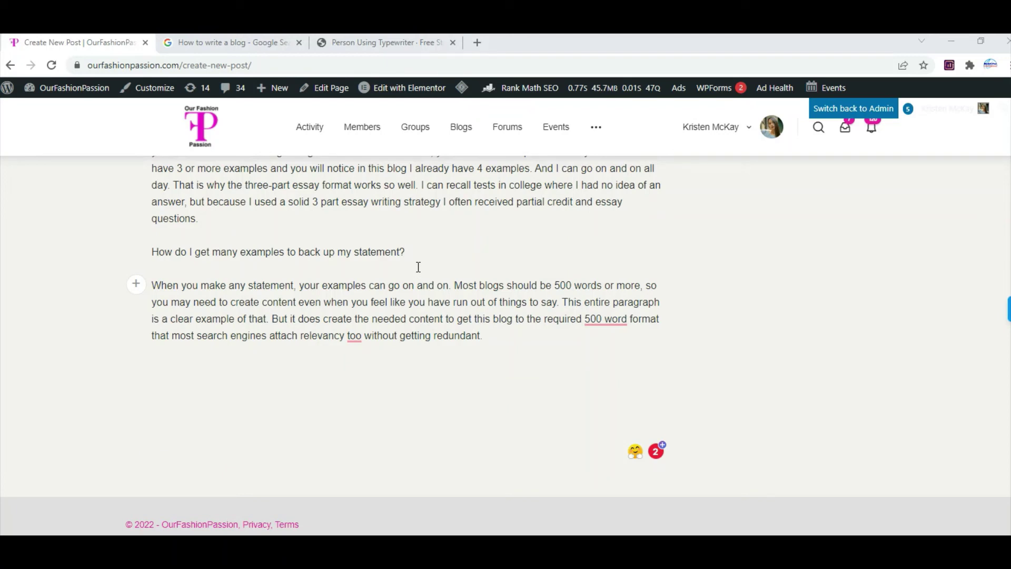
left_click_drag(413, 246, 140, 237)
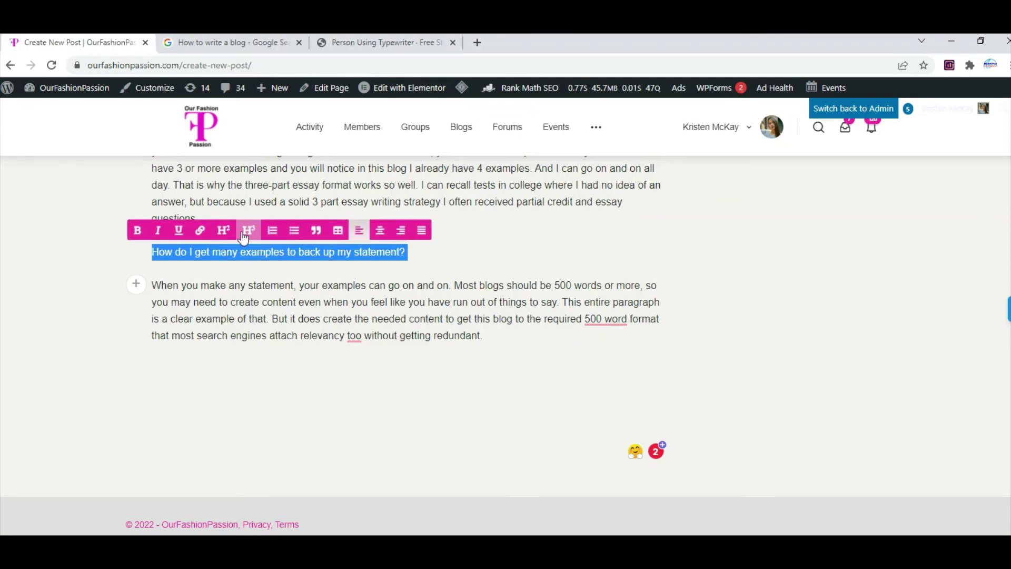
left_click(249, 230)
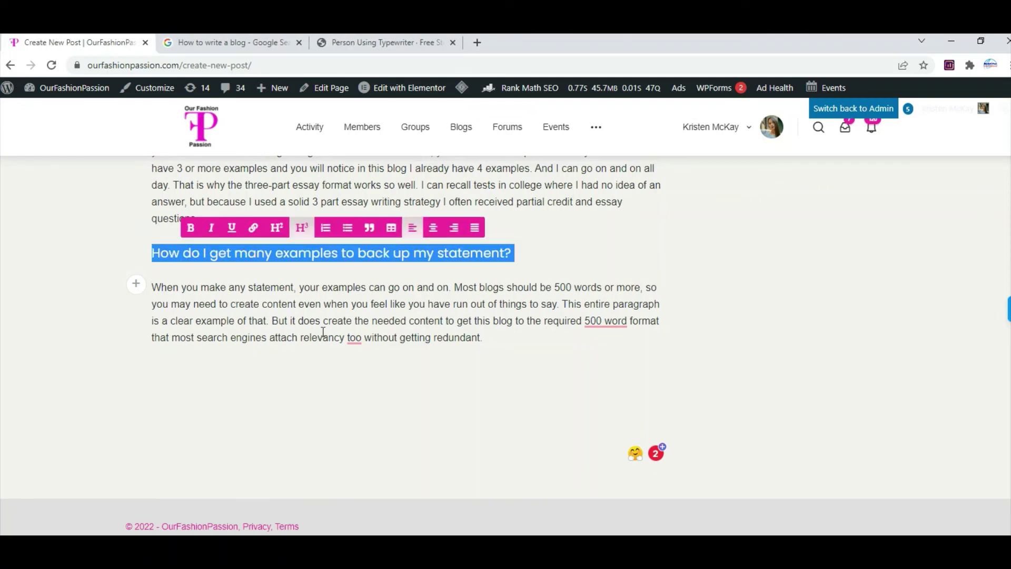
left_click(456, 424)
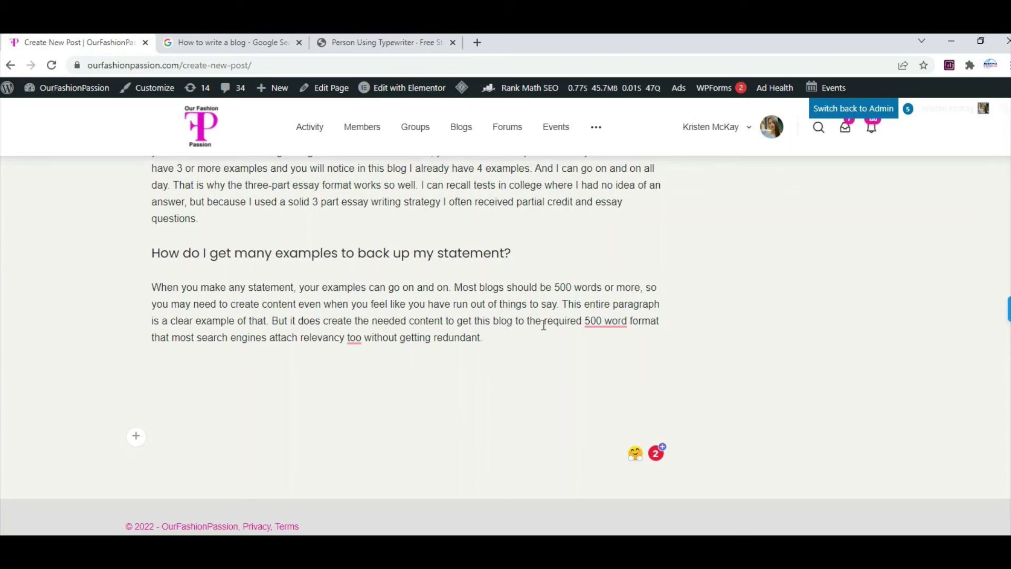
- Change '500 word' to '500-word' and 'too' to 'to', then paste the conclusion after 'redundant.'
mouse_move(605, 321)
left_click(608, 368)
mouse_move(355, 342)
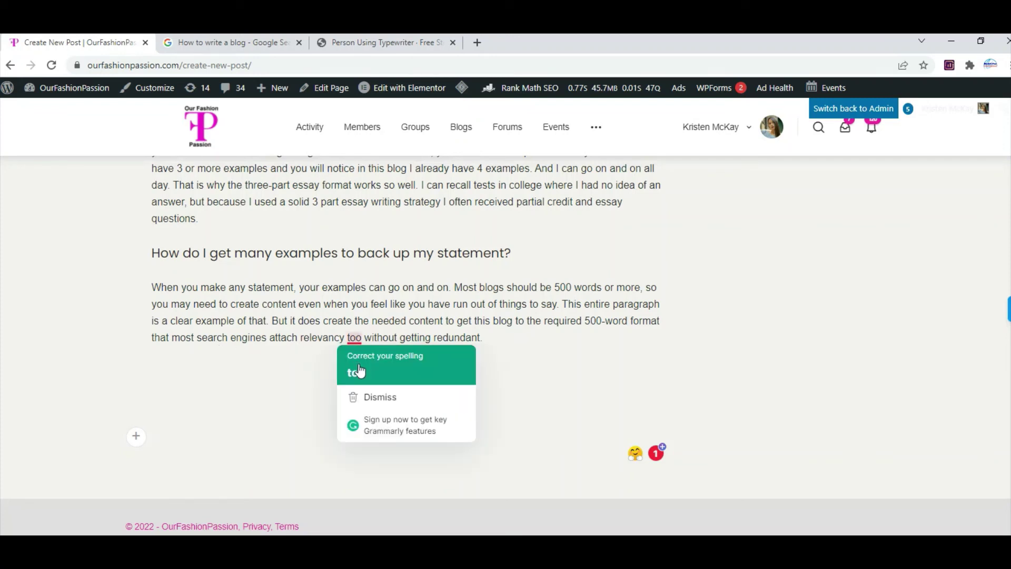
left_click(358, 373)
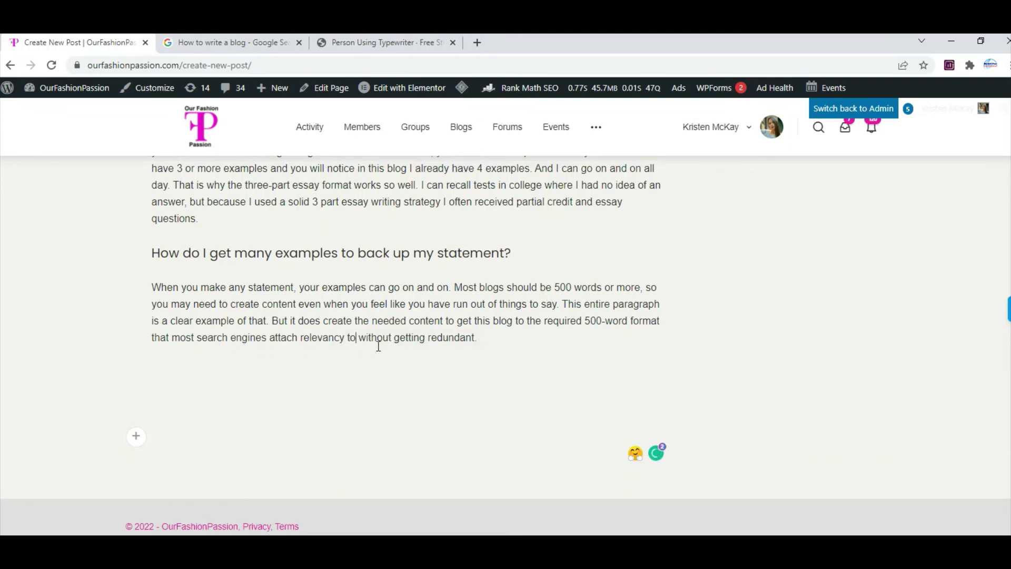
left_click(489, 337)
type("How do I finish up my blog? The conclusion of your blog is the easy part. Summarize the statement and draw a conclusion. So you can see that writing a blog does not need to be difficult. With a little practice you can write a good quality blog that people will want to read without too much effort. Just follow these steps and you should be producing good blogs reasonably fast.")
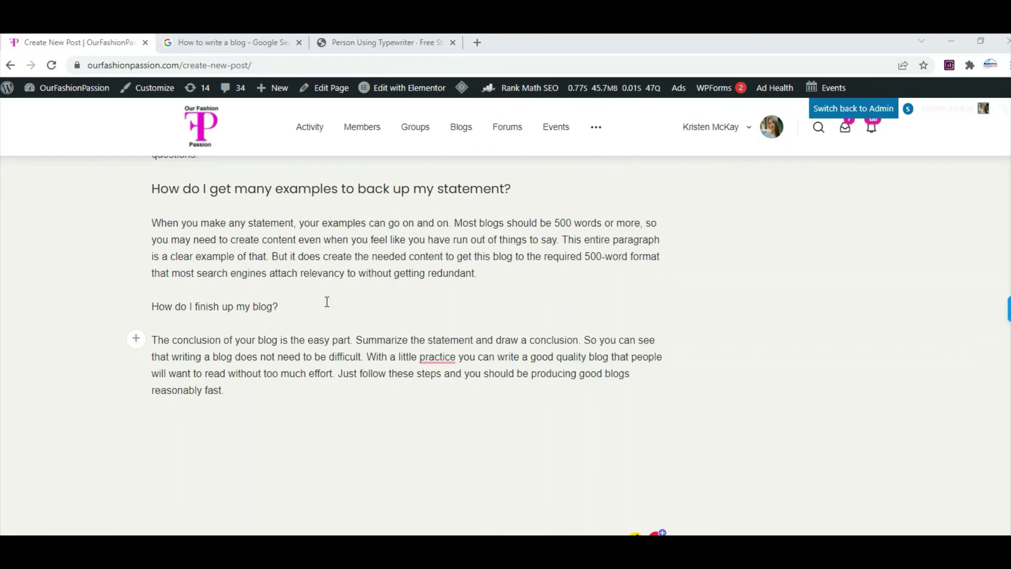
- Make 'How do I finish up my blog?' an H3 heading
left_click_drag(278, 307, 155, 301)
left_click(183, 285)
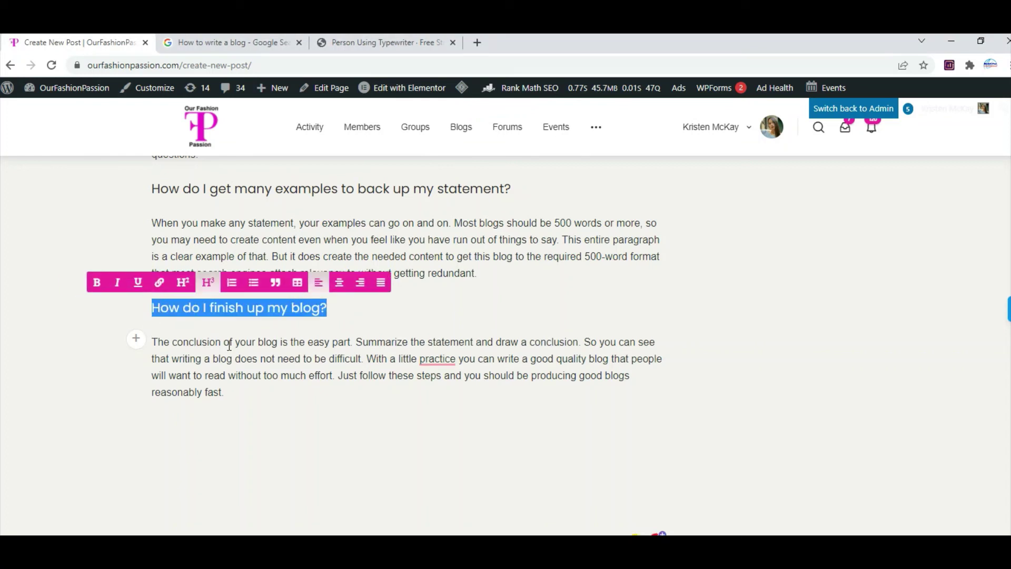
left_click(320, 420)
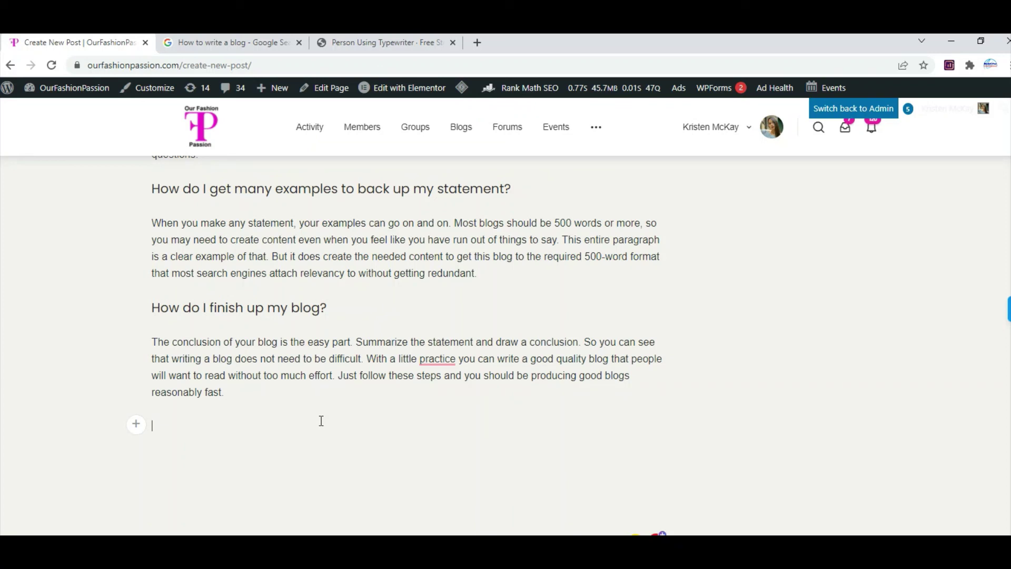
- Accept Grammarly's fixes: a comma after 'practice' and 'good quality' hyphenated to 'good-quality'
mouse_move(437, 363)
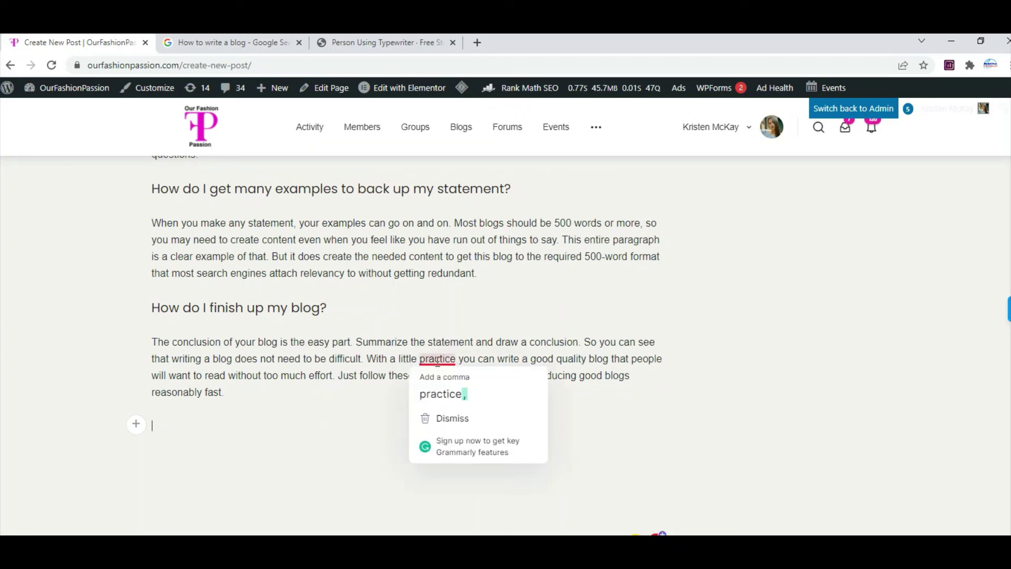
left_click(443, 394)
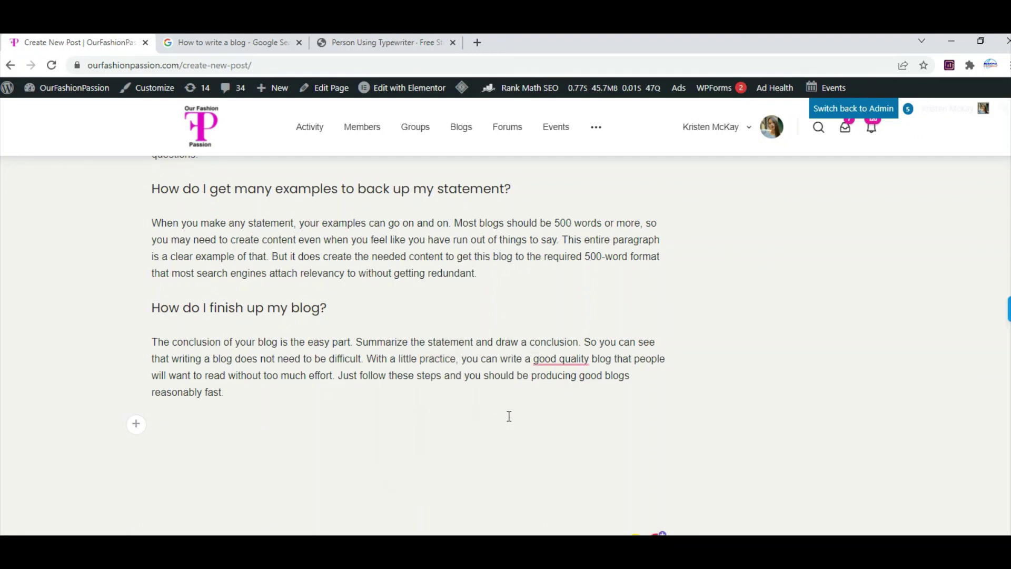
mouse_move(562, 357)
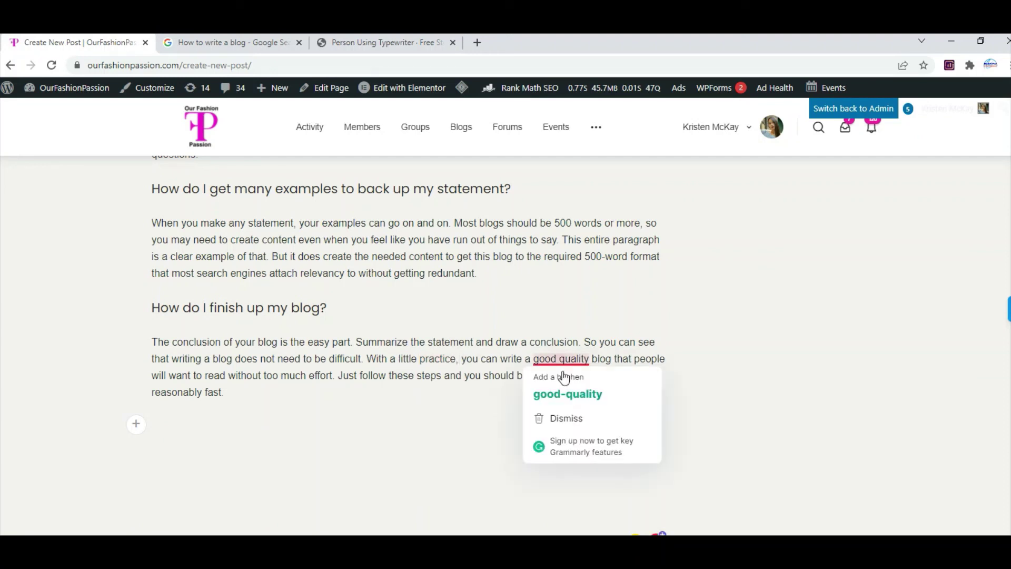
left_click(569, 407)
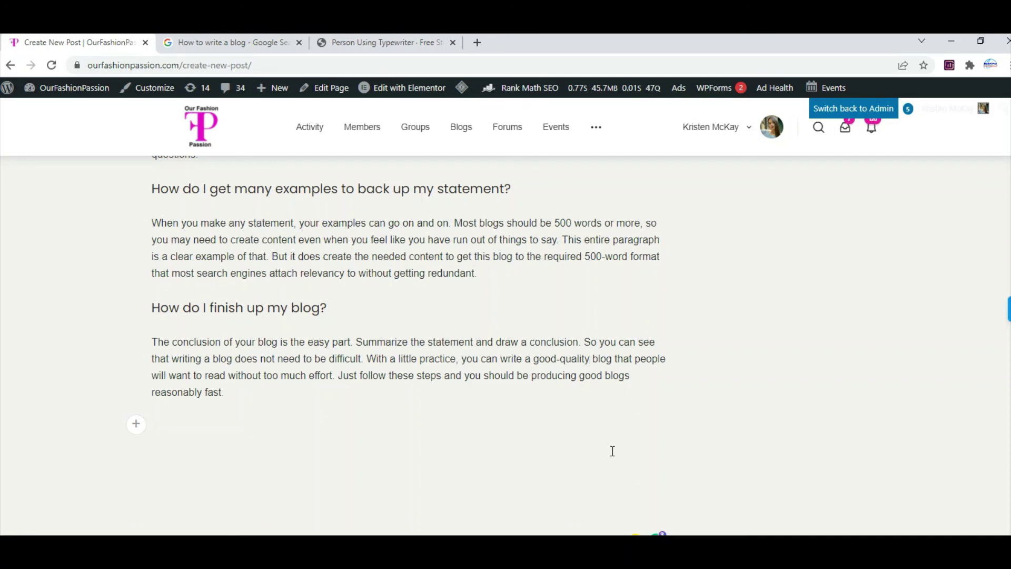
- File the post under the Uncategorized category
left_click(137, 426)
scroll(194, 338, "up", 20)
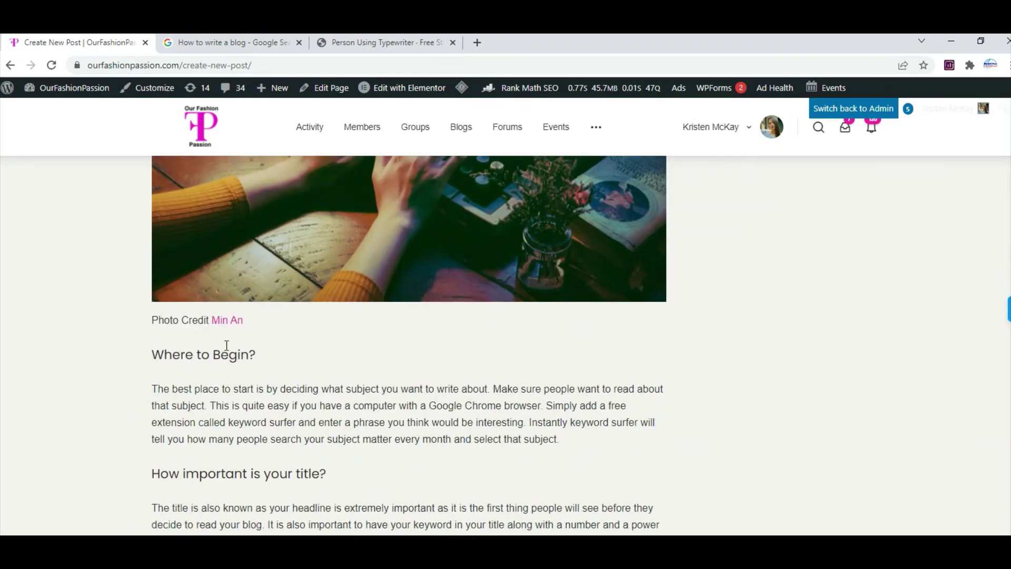
scroll(226, 345, "up", 2)
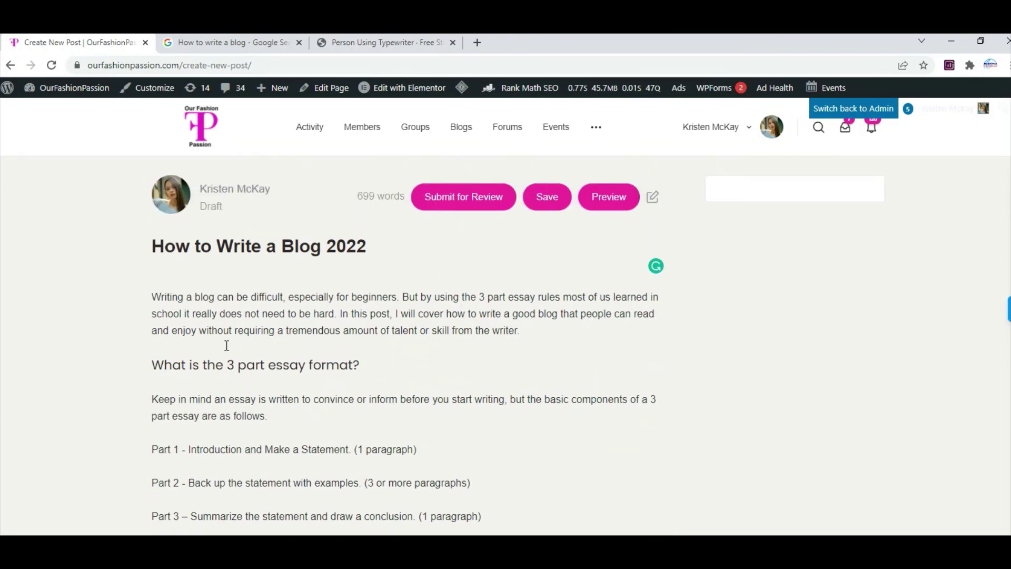
left_click(654, 198)
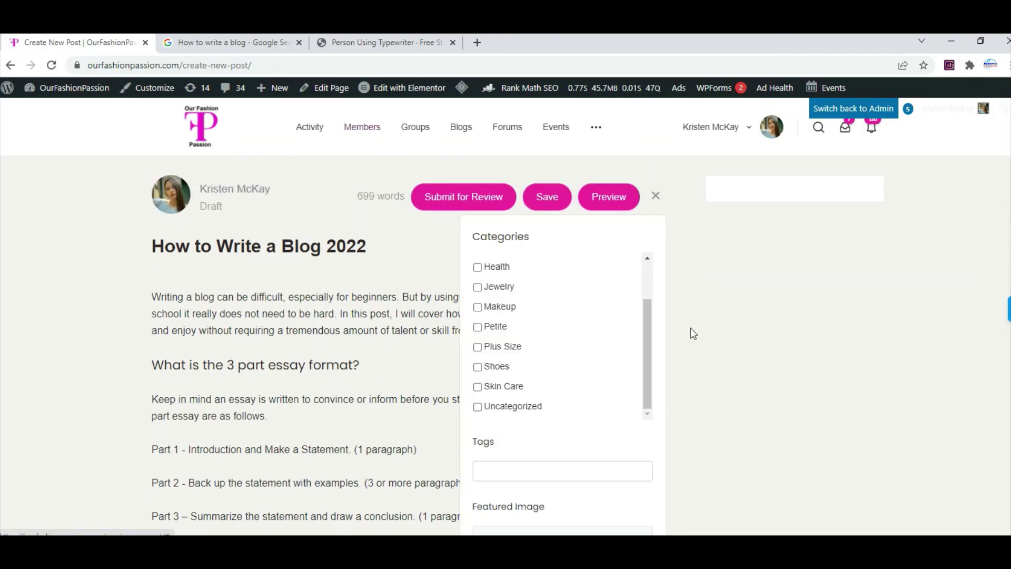
scroll(564, 352, "down", 3)
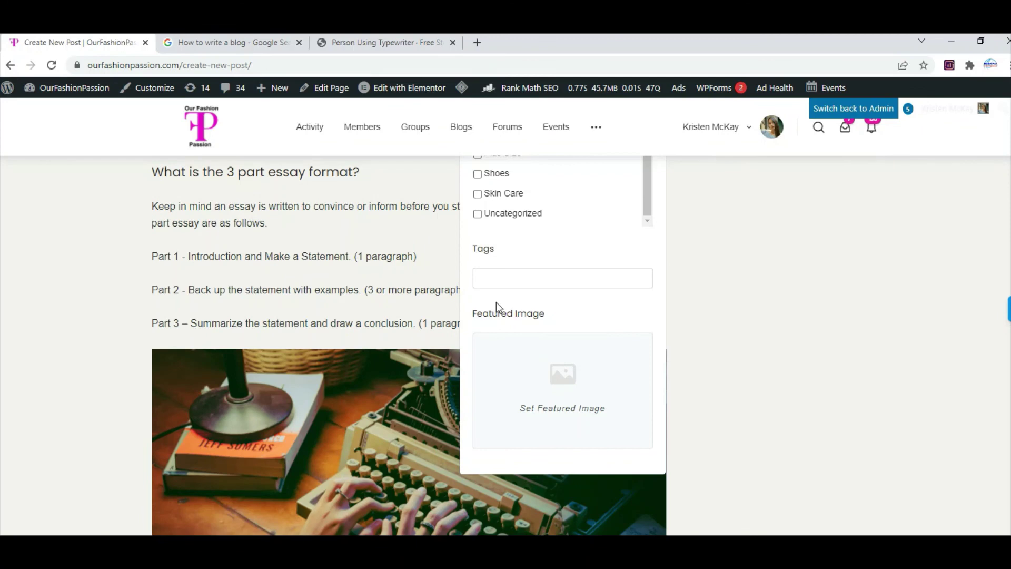
scroll(517, 287, "up", 3)
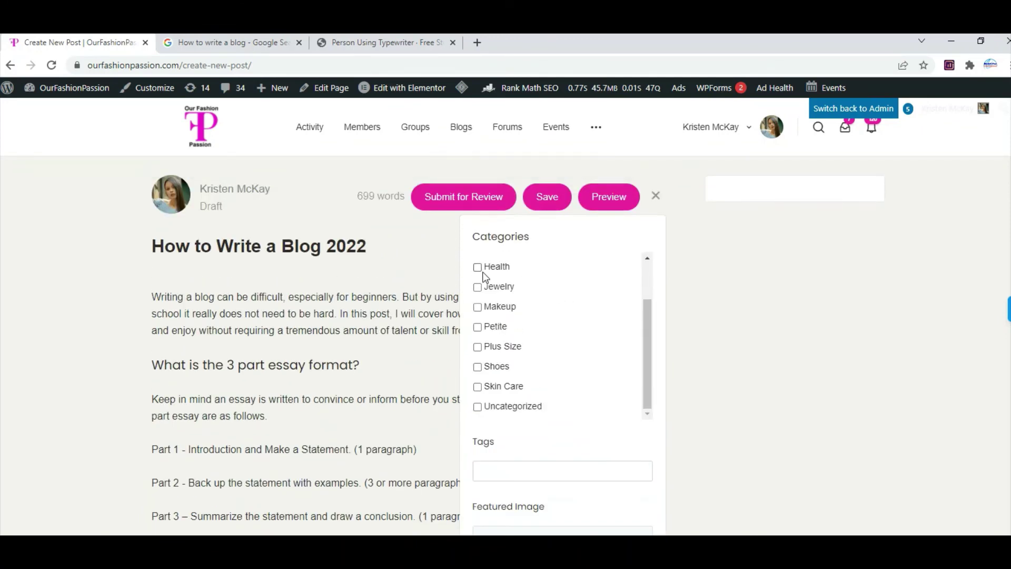
left_click(551, 428)
- Set the 'how to write a balog' image as the post's featured image
scroll(553, 424, "down", 3)
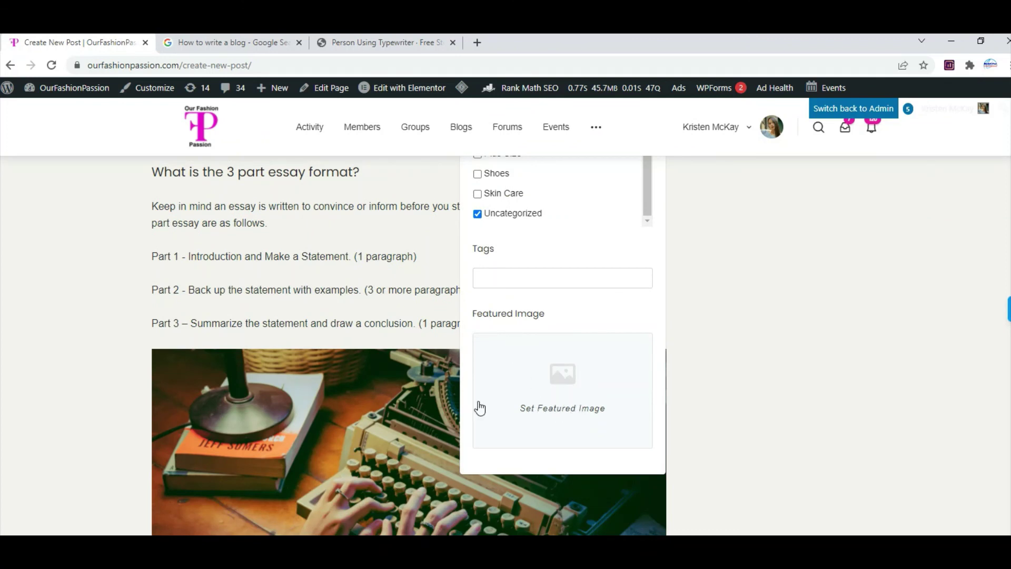
left_click(562, 380)
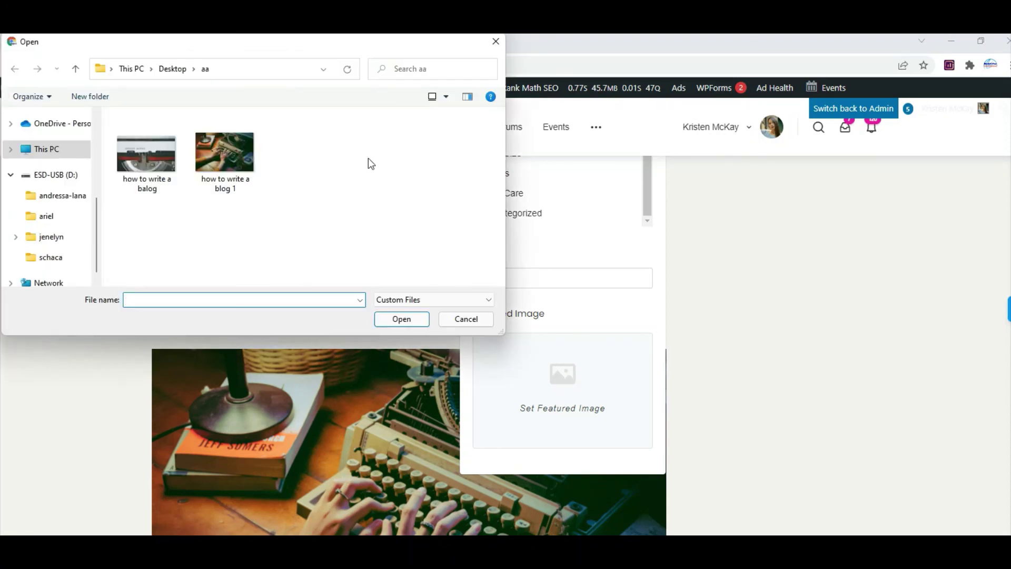
left_click(141, 157)
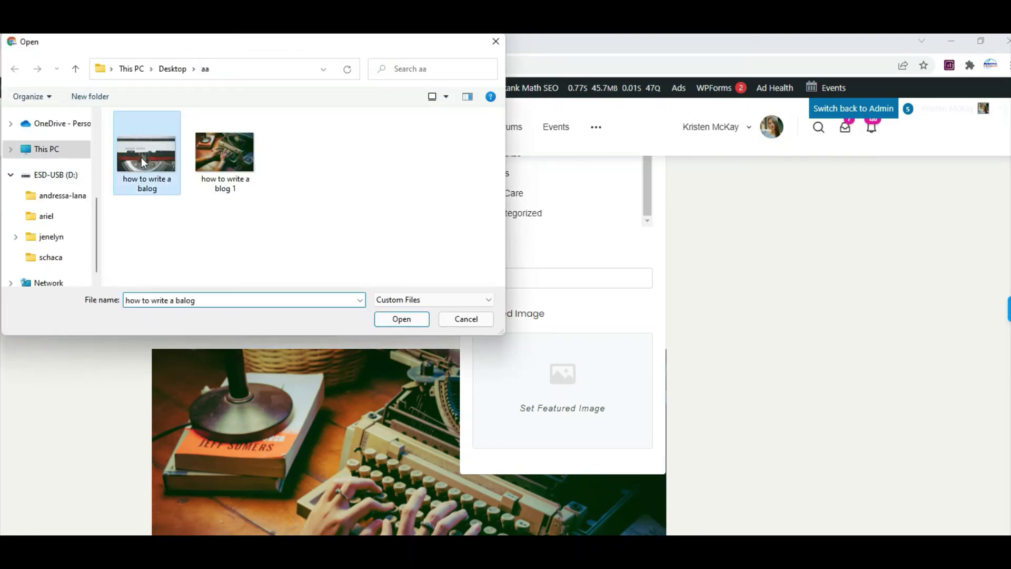
left_click(402, 319)
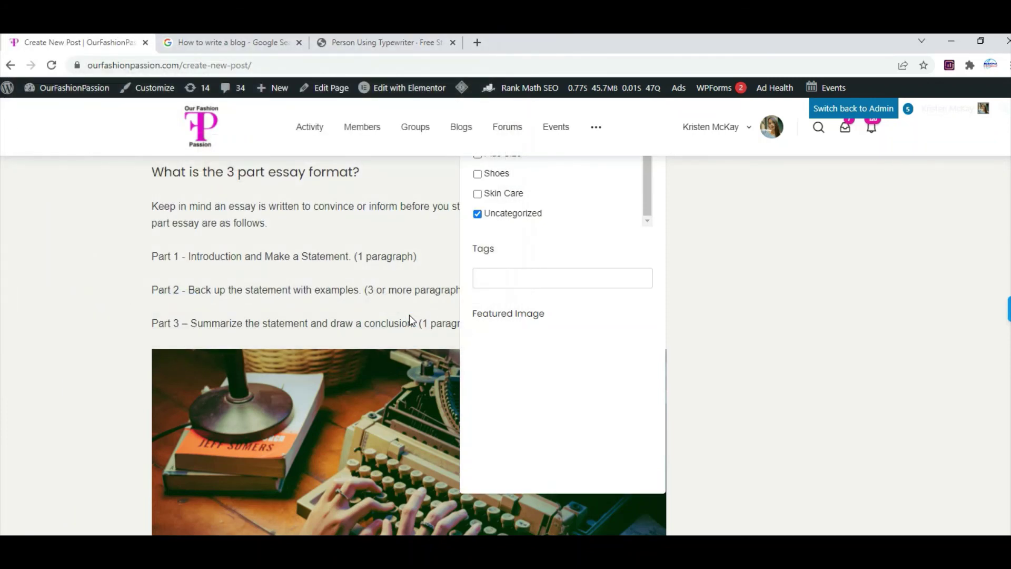